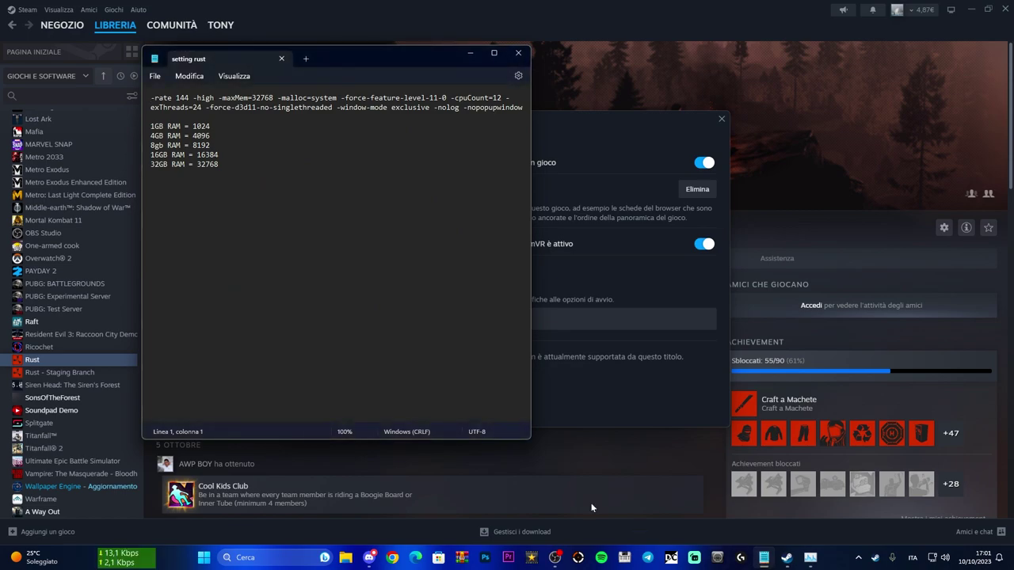
Copy the complete parameter line starting with -rate 144 from the note into Rust's launch options in Steam
{"action": "left_click", "coordinate": [494, 52]}
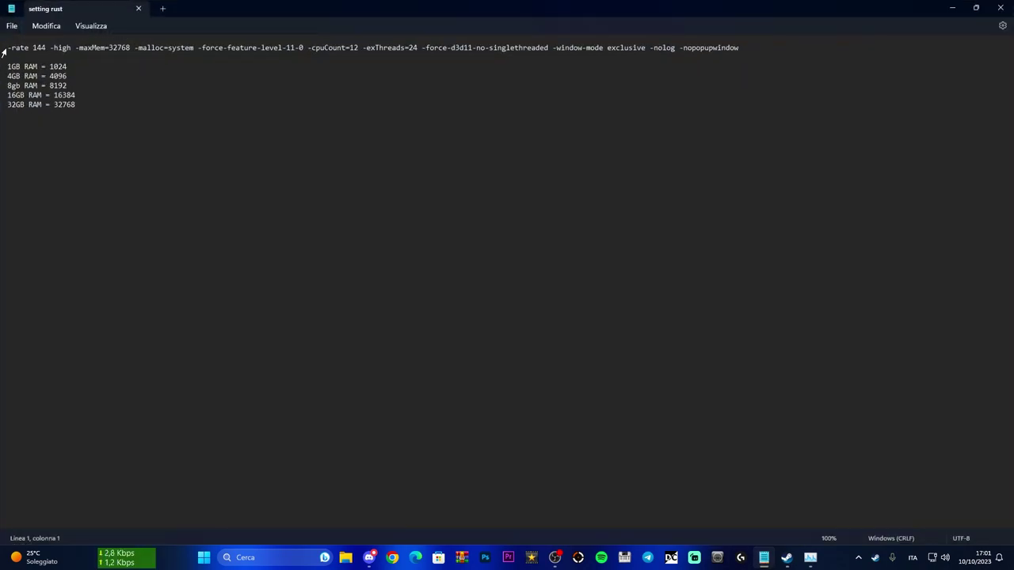
{"action": "left_click_drag", "start_coordinate": [8, 48], "coordinate": [740, 48]}
{"action": "key", "text": "super+c"}
{"action": "key", "text": "alt+Tab"}
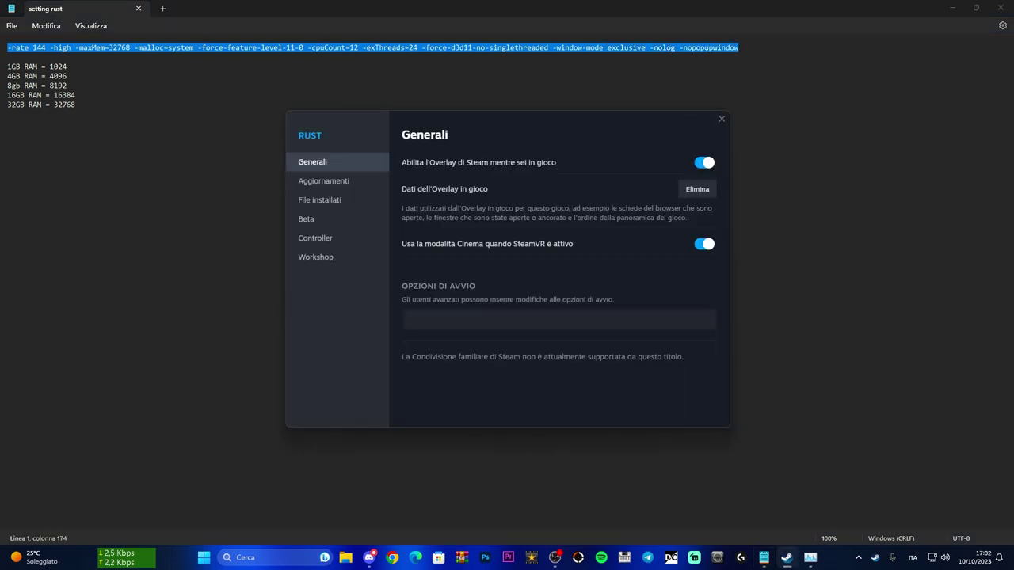
{"action": "right_click", "coordinate": [447, 318]}
{"action": "left_click", "coordinate": [468, 328]}
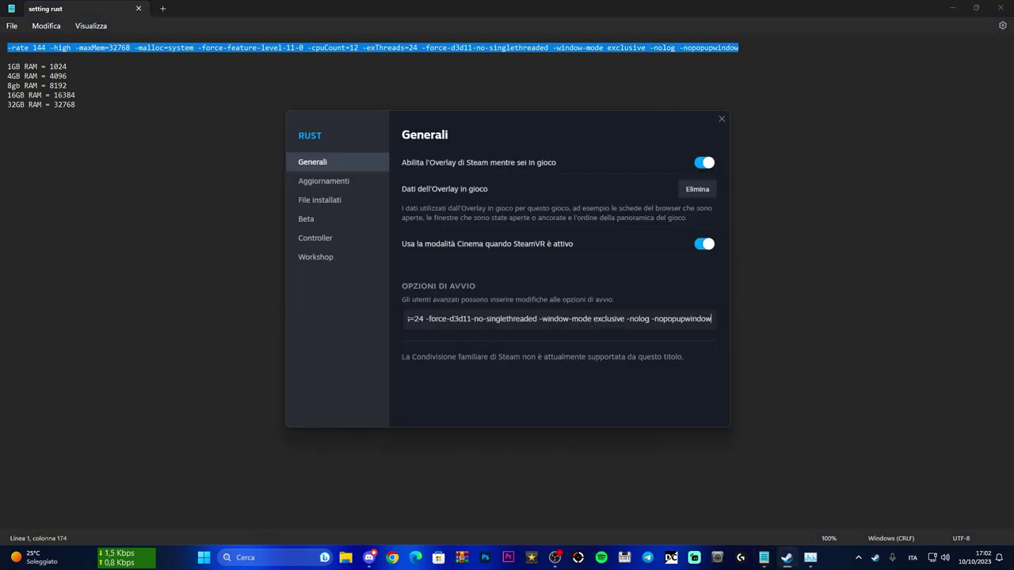
Open Task Manager over the note and check the CPU's core and logical processor counts
{"action": "left_click", "coordinate": [764, 558]}
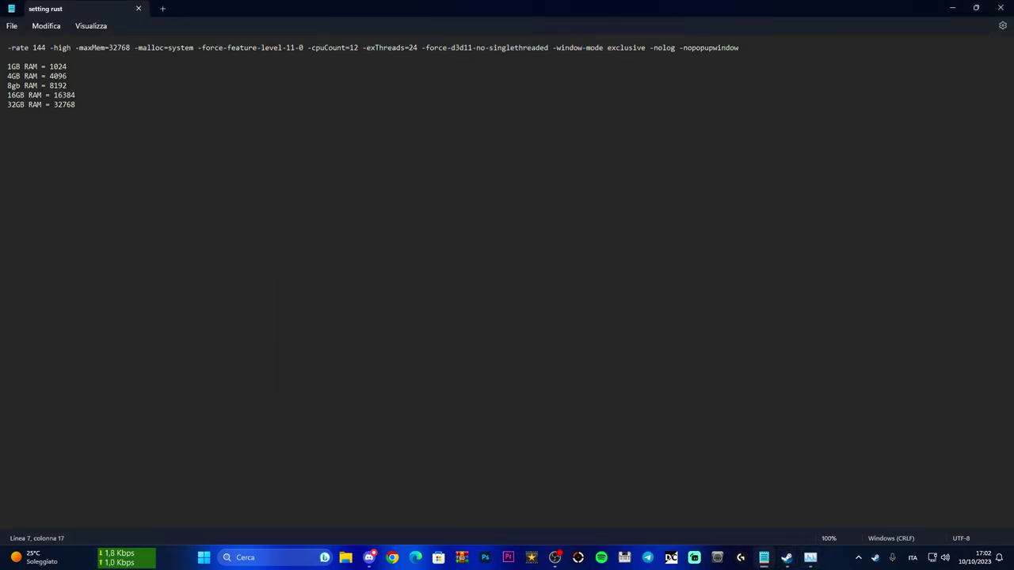
{"action": "right_click", "coordinate": [203, 558]}
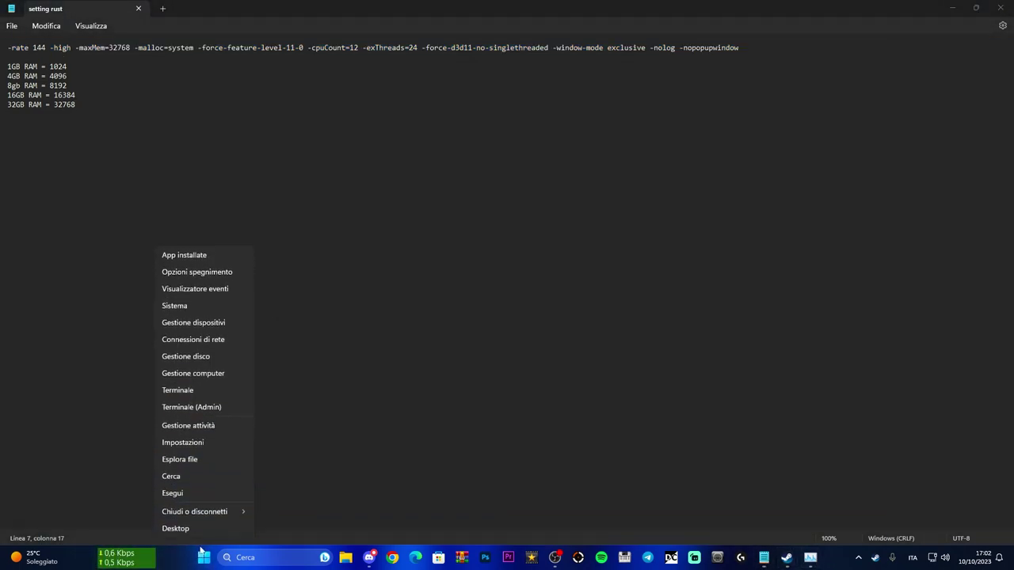
{"action": "left_click", "coordinate": [192, 428]}
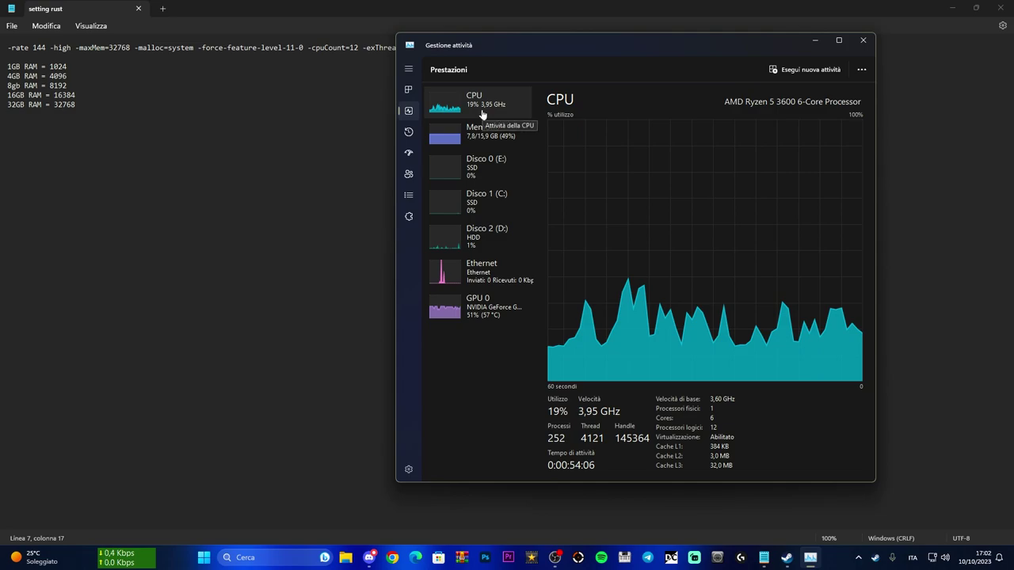
{"action": "left_click_drag", "start_coordinate": [688, 56], "coordinate": [632, 54]}
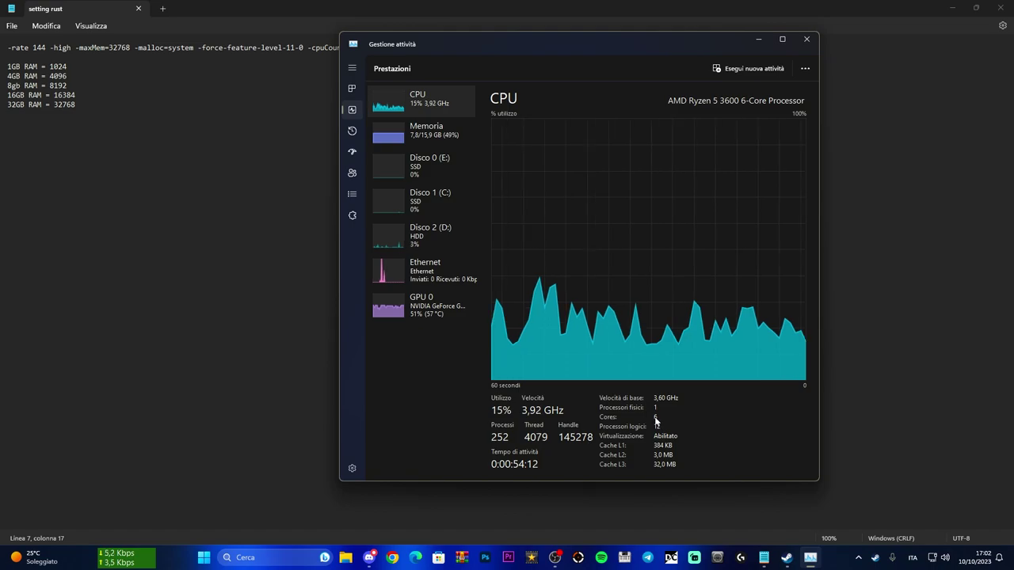
{"action": "left_click_drag", "start_coordinate": [556, 42], "coordinate": [402, 76]}
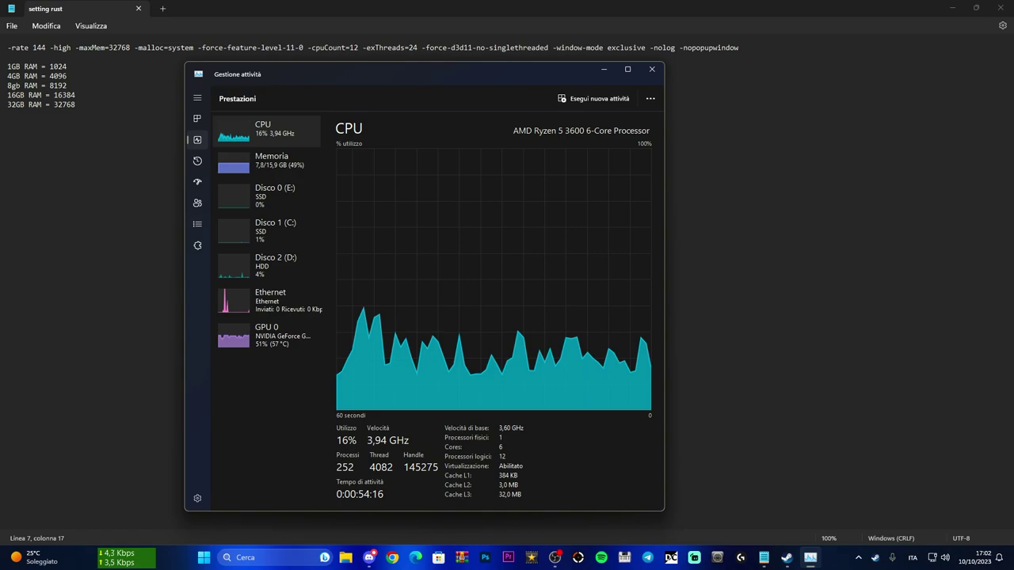
In the note's parameter line, set -cpuCount to 6 and -exThreads to 12
{"action": "left_click", "coordinate": [353, 47]}
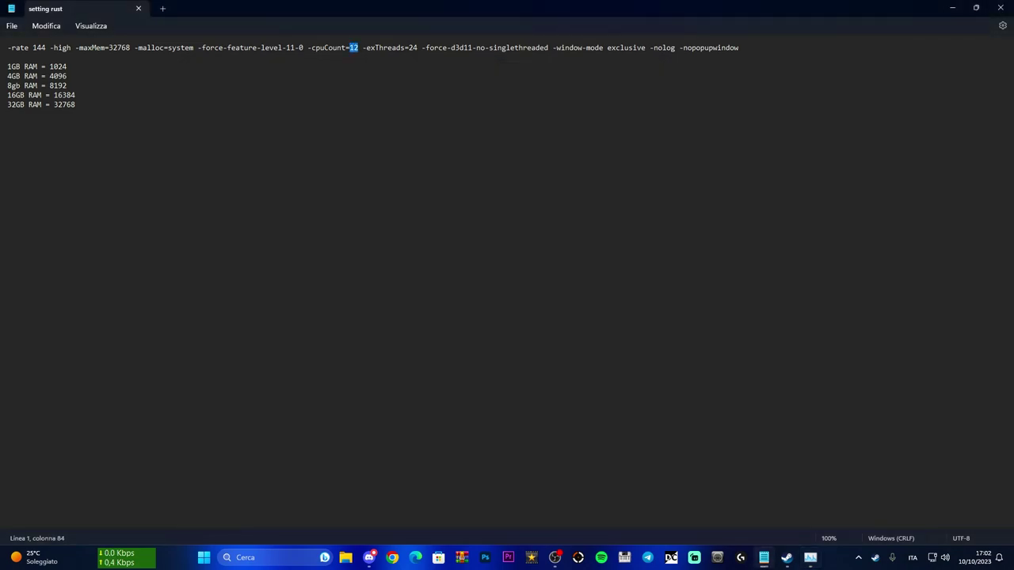
{"action": "type", "text": "6"}
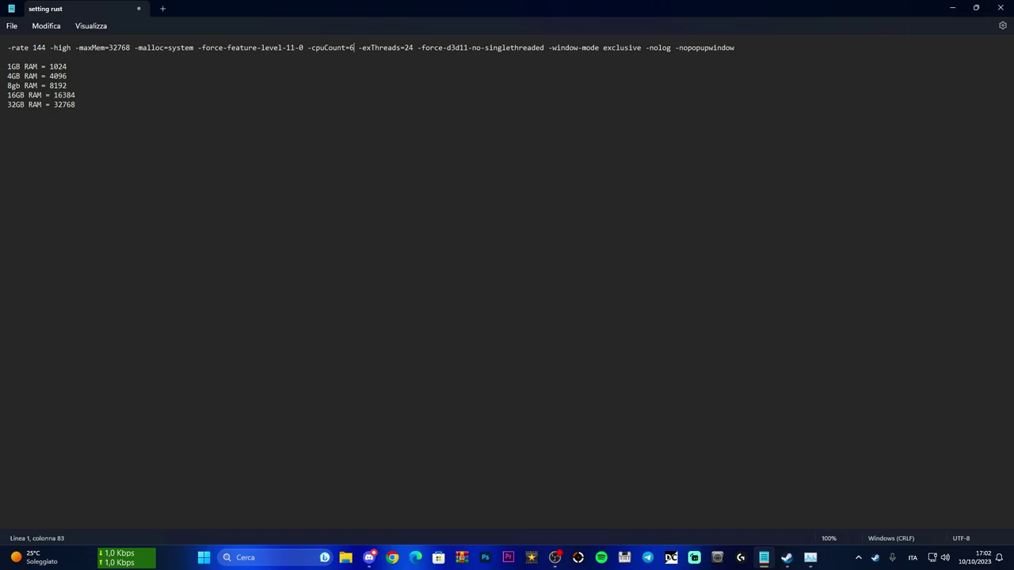
{"action": "type", "text": "12"}
Review the CPU core figures in Task Manager and the parameters currently in Rust's launch options
{"action": "left_click", "coordinate": [810, 558]}
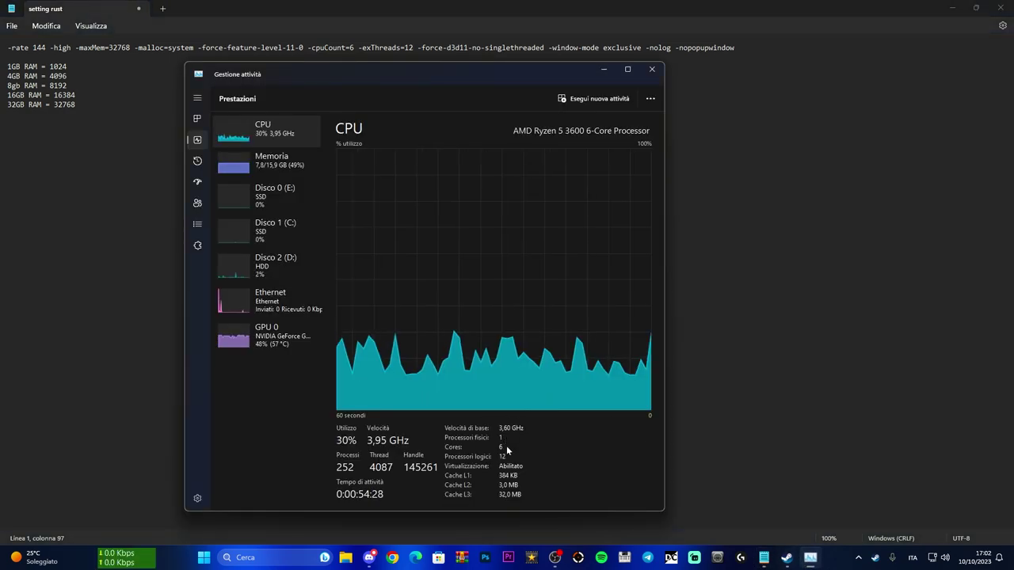
{"action": "mouse_move", "coordinate": [786, 556]}
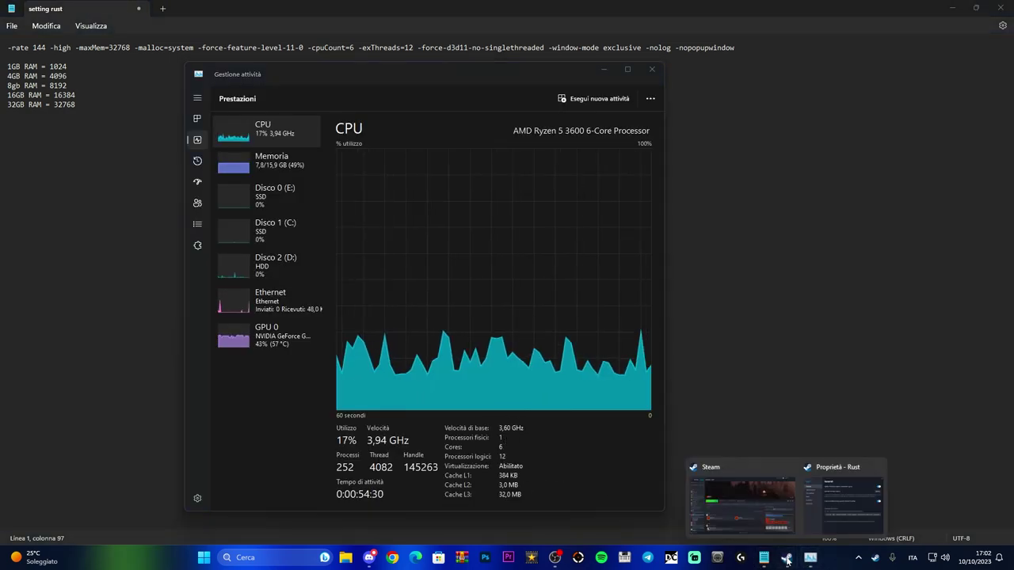
{"action": "left_click", "coordinate": [840, 500]}
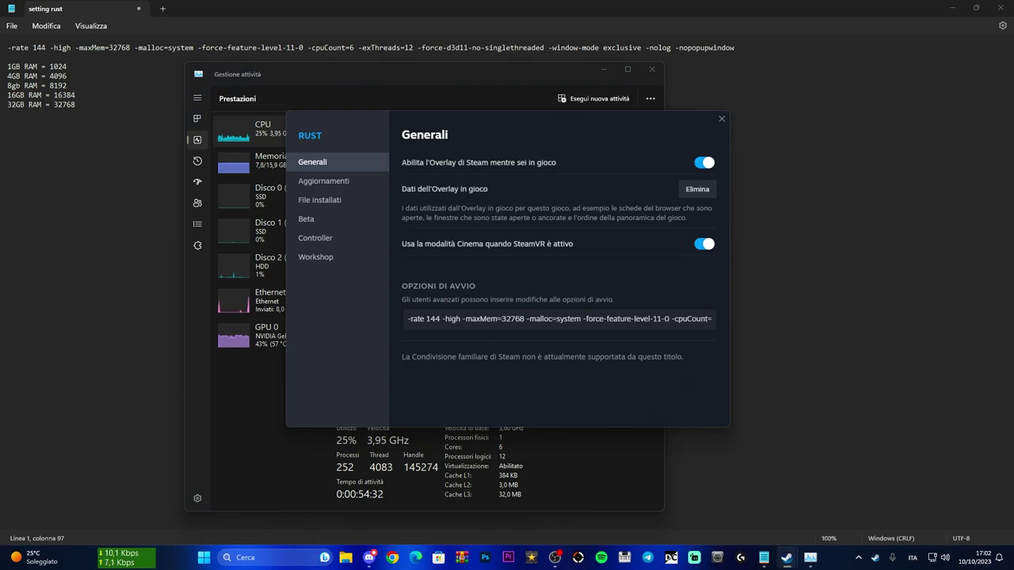
{"action": "left_click_drag", "start_coordinate": [446, 319], "coordinate": [730, 320]}
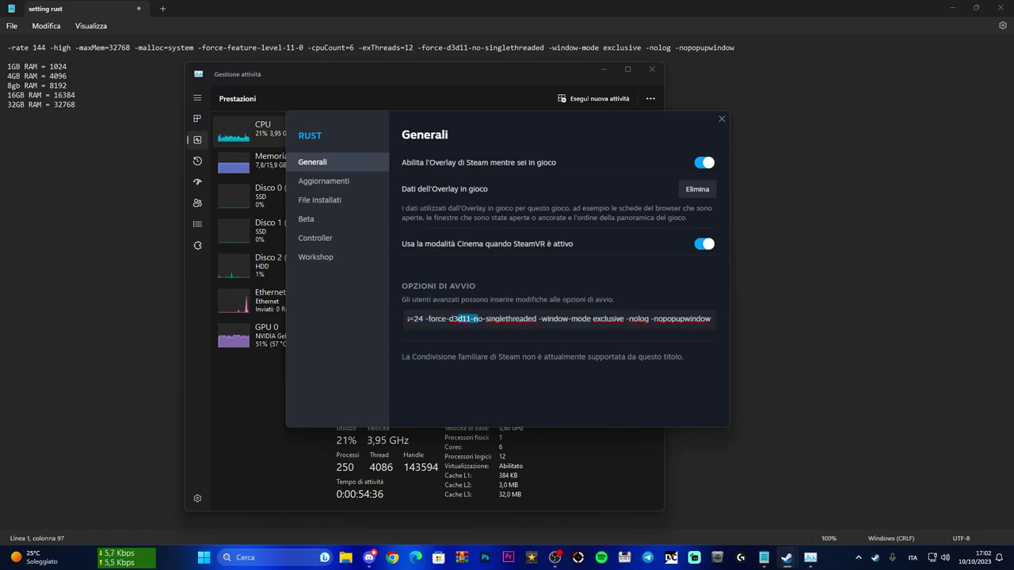
Check the amount of installed memory in Task Manager against the RAM list in the note
{"action": "left_click", "coordinate": [76, 95]}
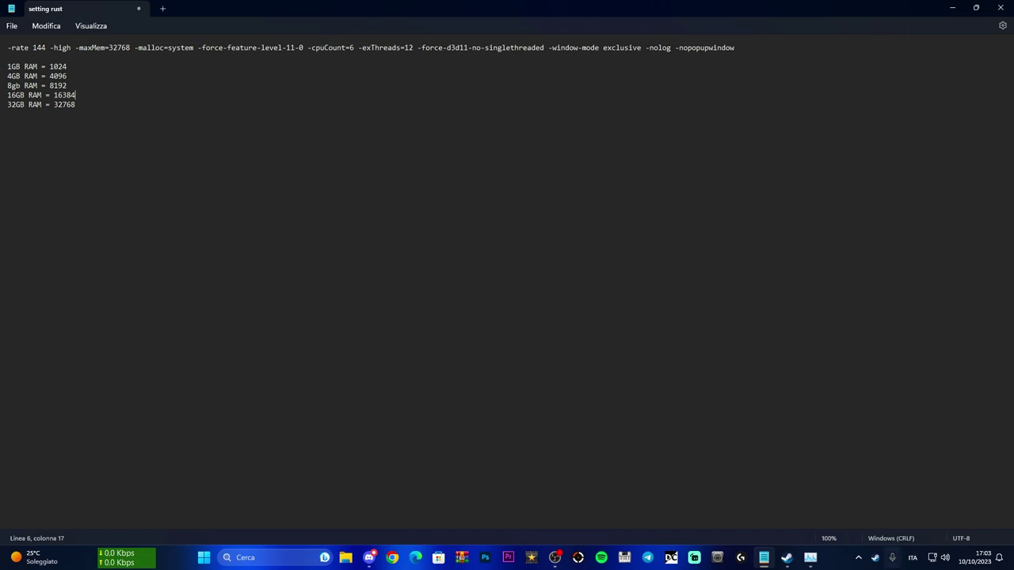
{"action": "left_click", "coordinate": [810, 558]}
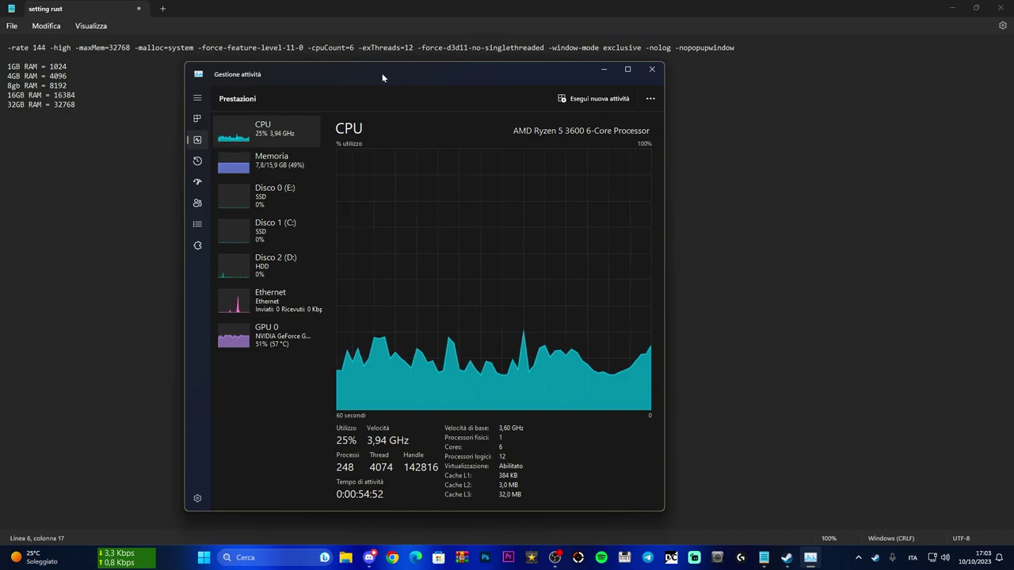
{"action": "left_click_drag", "start_coordinate": [382, 73], "coordinate": [407, 74]}
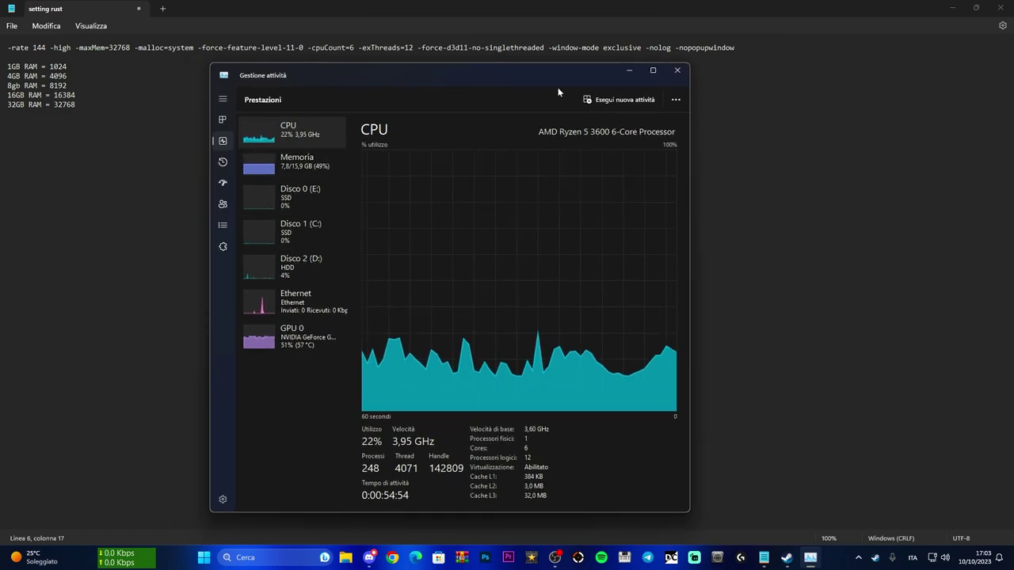
{"action": "left_click", "coordinate": [258, 163]}
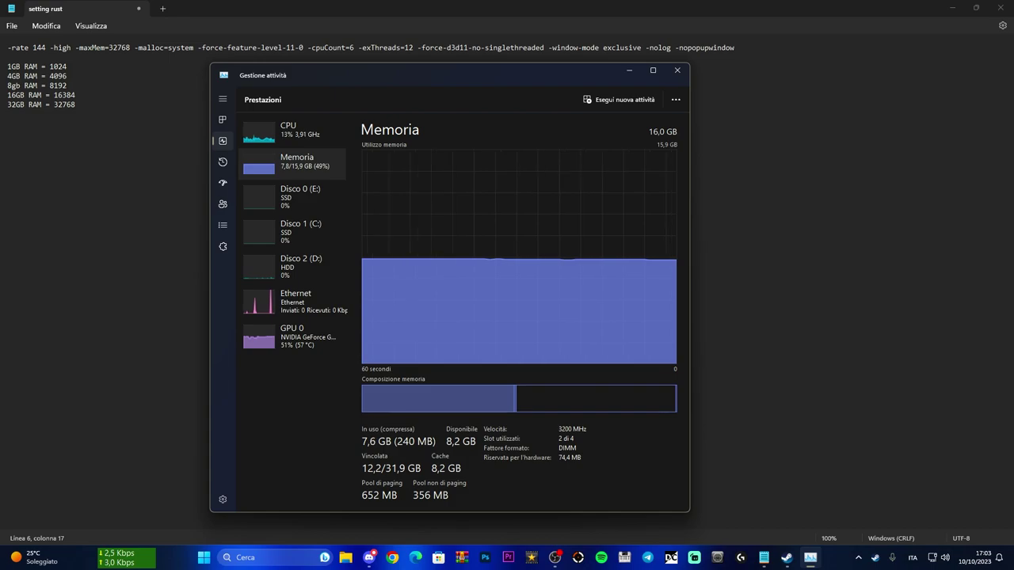
Copy the 16GB RAM value 16384 from the note's list and use it as the -maxMem value
{"action": "left_click", "coordinate": [62, 95]}
{"action": "left_click_drag", "start_coordinate": [62, 95], "coordinate": [75, 95]}
{"action": "double_click", "coordinate": [64, 95]}
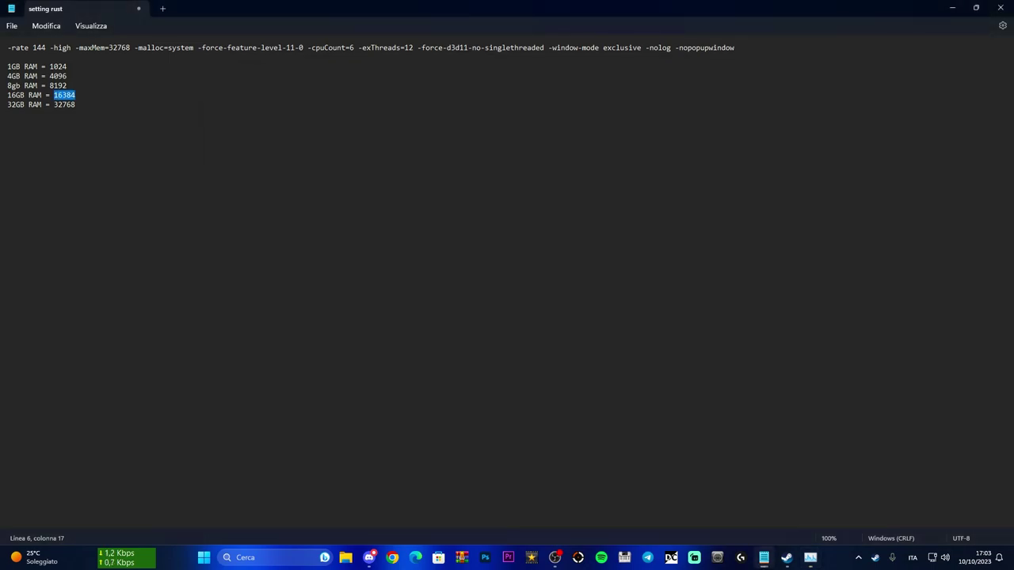
{"action": "right_click", "coordinate": [67, 98]}
{"action": "left_click", "coordinate": [119, 150]}
{"action": "left_click_drag", "start_coordinate": [108, 48], "coordinate": [122, 48]}
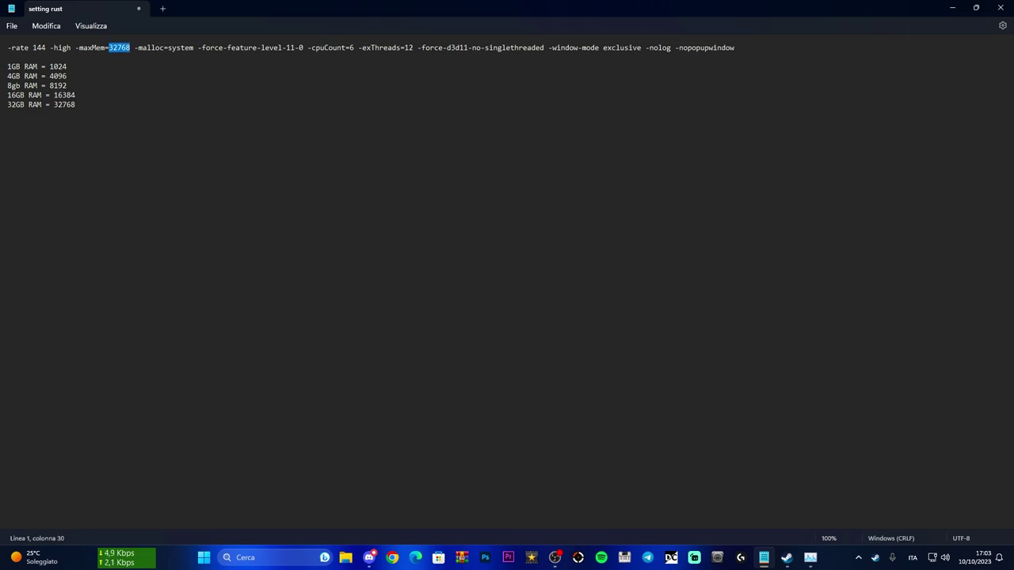
{"action": "key", "text": "ctrl+v"}
{"action": "left_click_drag", "start_coordinate": [717, 48], "coordinate": [717, 57]}
{"action": "key", "text": "Right"}
Replace Rust's launch options in Steam with the edited parameter line from the note and close the properties window
{"action": "left_click_drag", "start_coordinate": [8, 47], "coordinate": [730, 47]}
{"action": "right_click", "coordinate": [734, 49]}
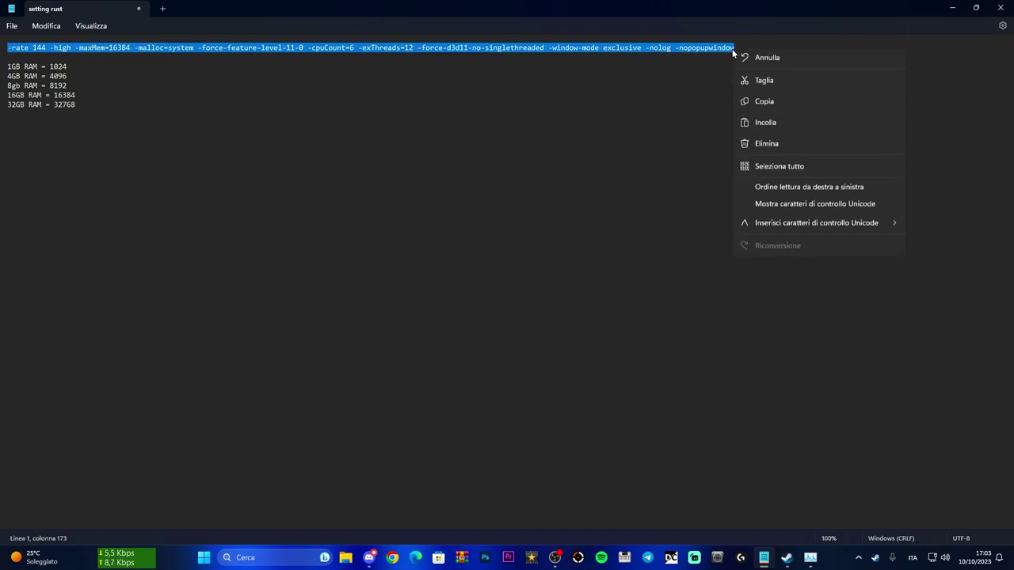
{"action": "left_click", "coordinate": [762, 104]}
{"action": "left_click", "coordinate": [794, 564]}
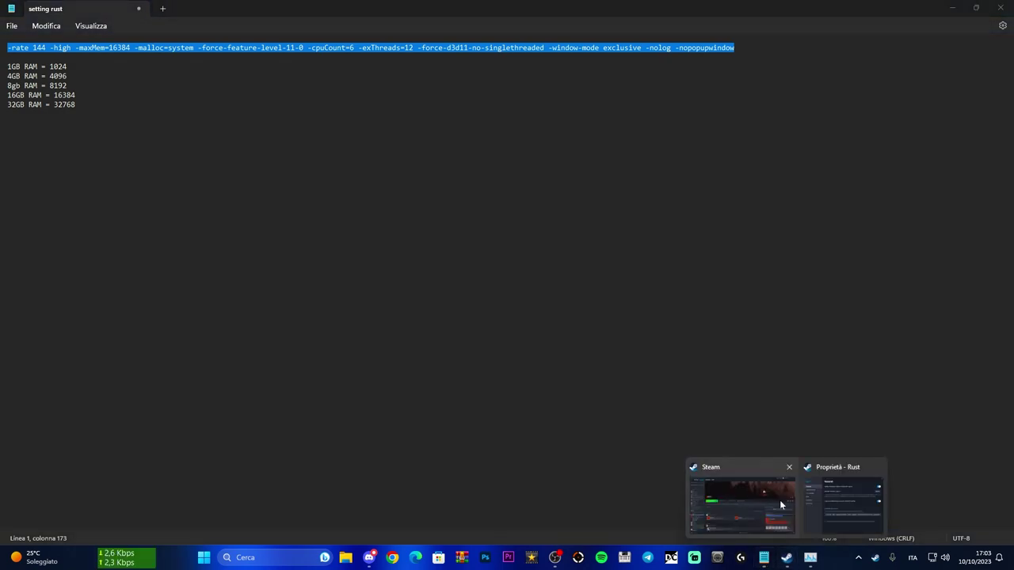
{"action": "left_click", "coordinate": [770, 499]}
{"action": "key", "text": "ctrl+a"}
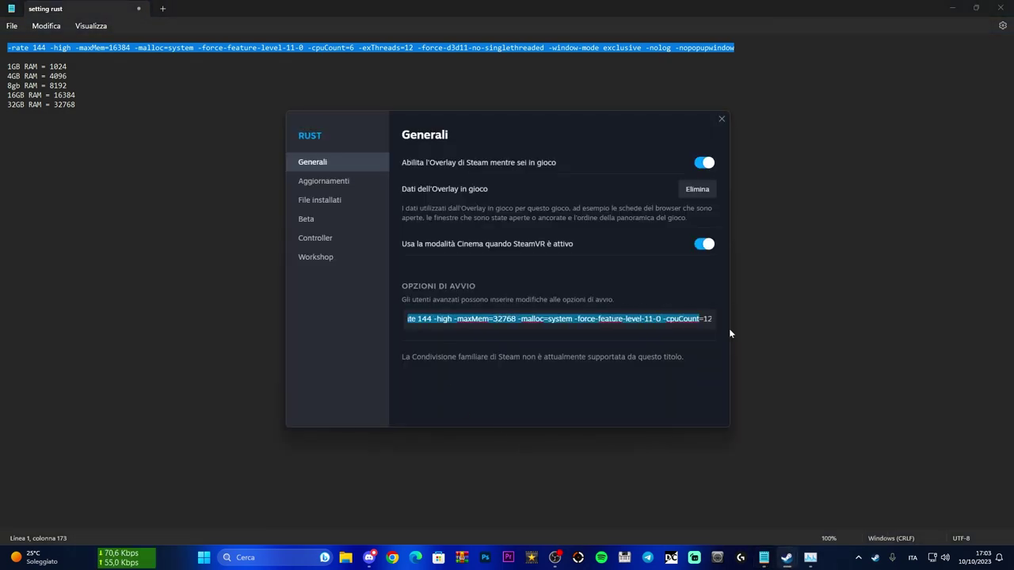
{"action": "key", "text": "ctrl+v"}
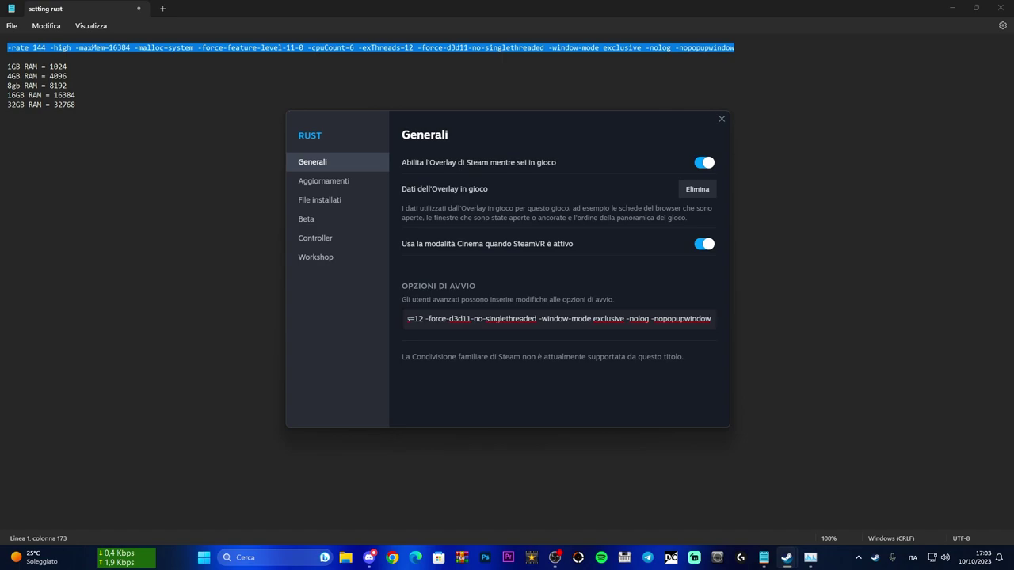
{"action": "left_click", "coordinate": [722, 119]}
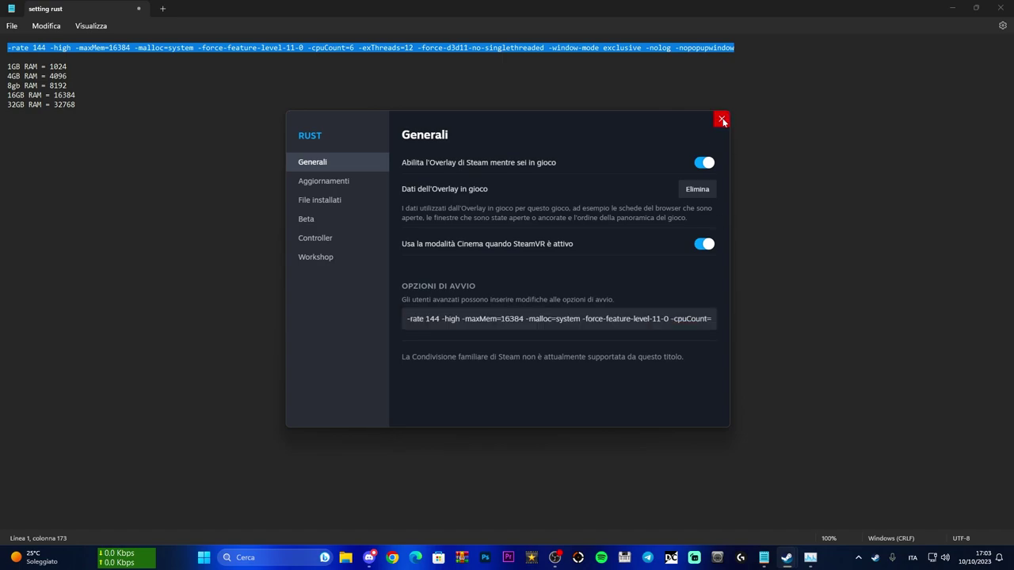
Close the note with its changes saved, and minimize Steam and Task Manager to reveal the desktop
{"action": "left_click", "coordinate": [1000, 8]}
{"action": "left_click", "coordinate": [425, 303]}
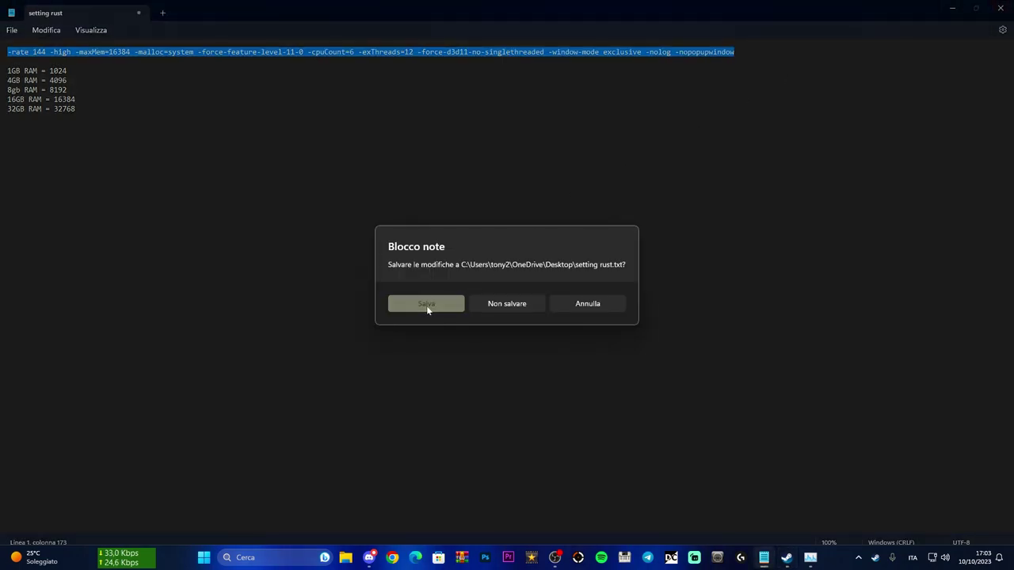
{"action": "left_click", "coordinate": [987, 9]}
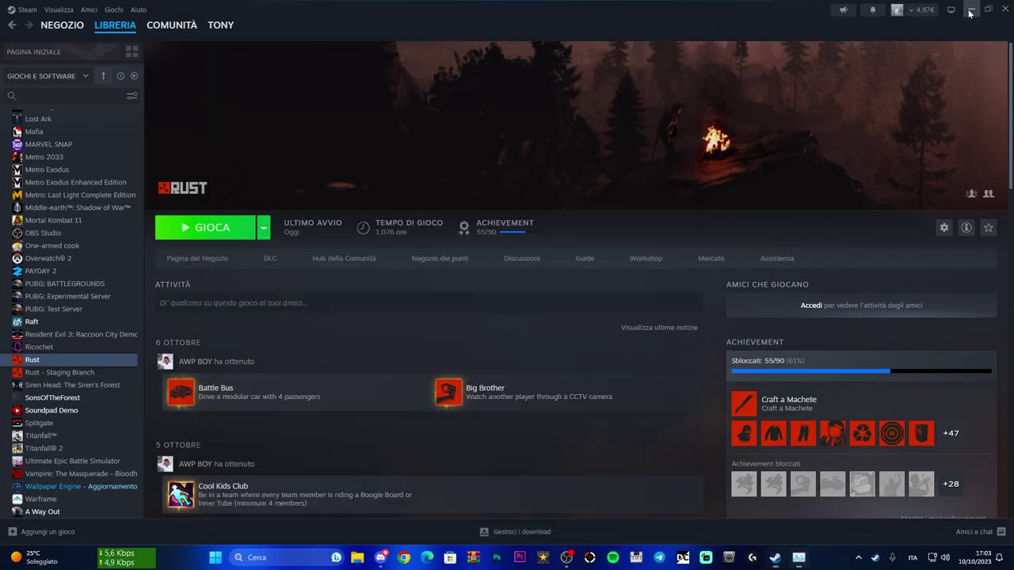
{"action": "left_click", "coordinate": [628, 71]}
Search Windows for "grafica" and open the Impostazioni grafica page
{"action": "left_click", "coordinate": [256, 556]}
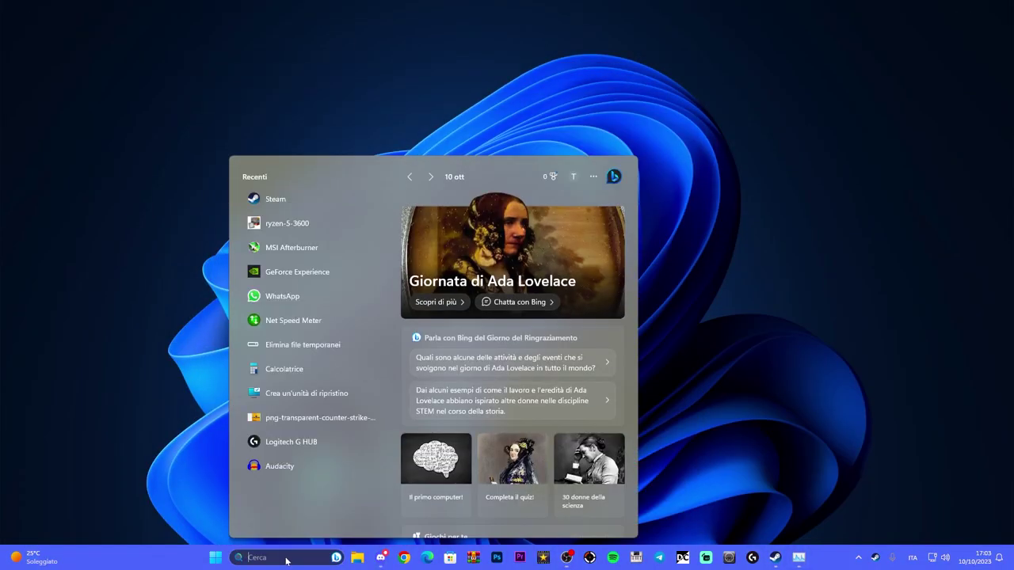
{"action": "type", "text": "grafica"}
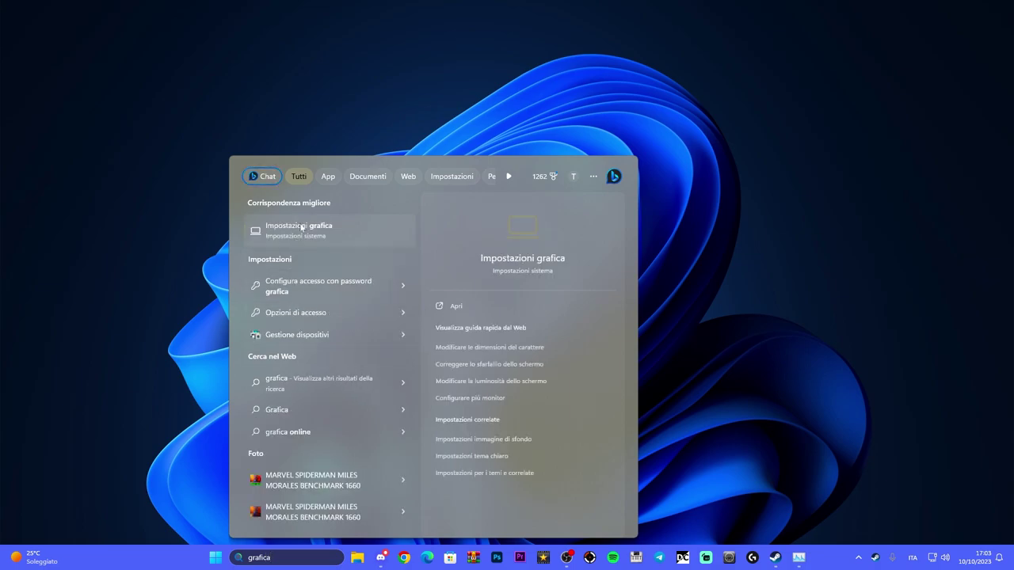
{"action": "left_click", "coordinate": [304, 226]}
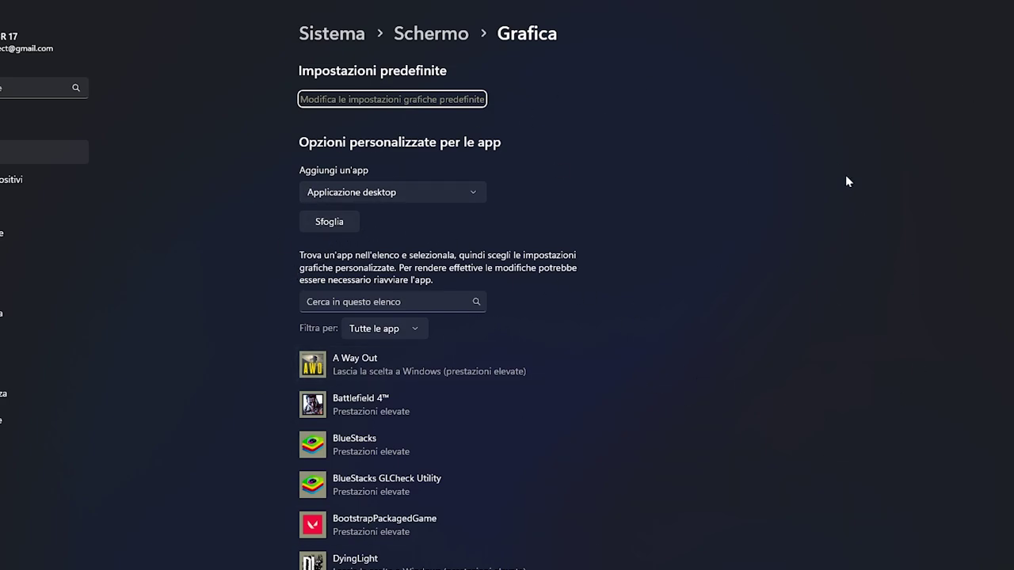
Browse to E:\SteamLibrary\steamapps\common\Rust and add the Rust application to the custom graphics options as a desktop app
{"action": "left_click", "coordinate": [343, 222]}
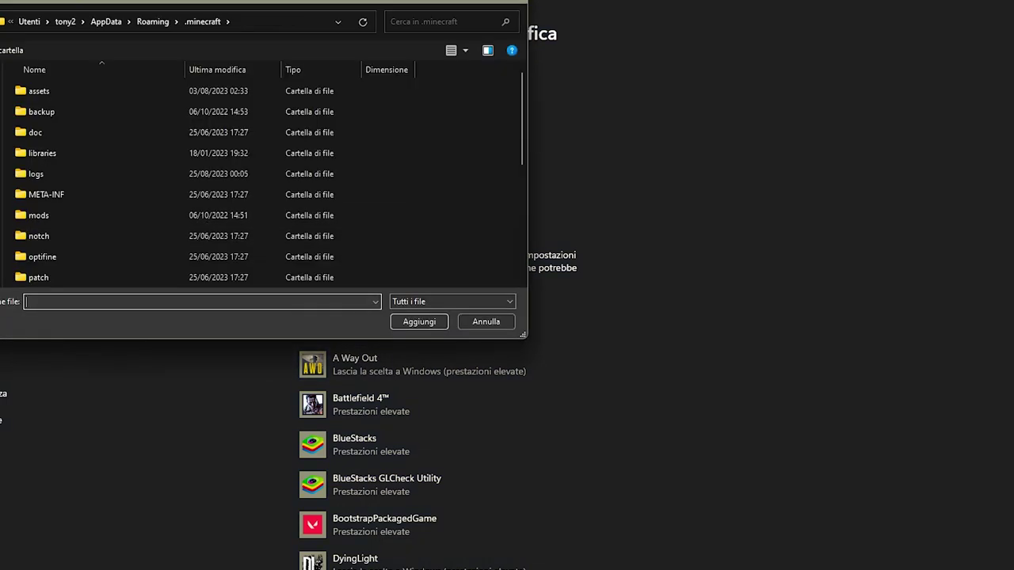
{"action": "left_click", "coordinate": [2, 159]}
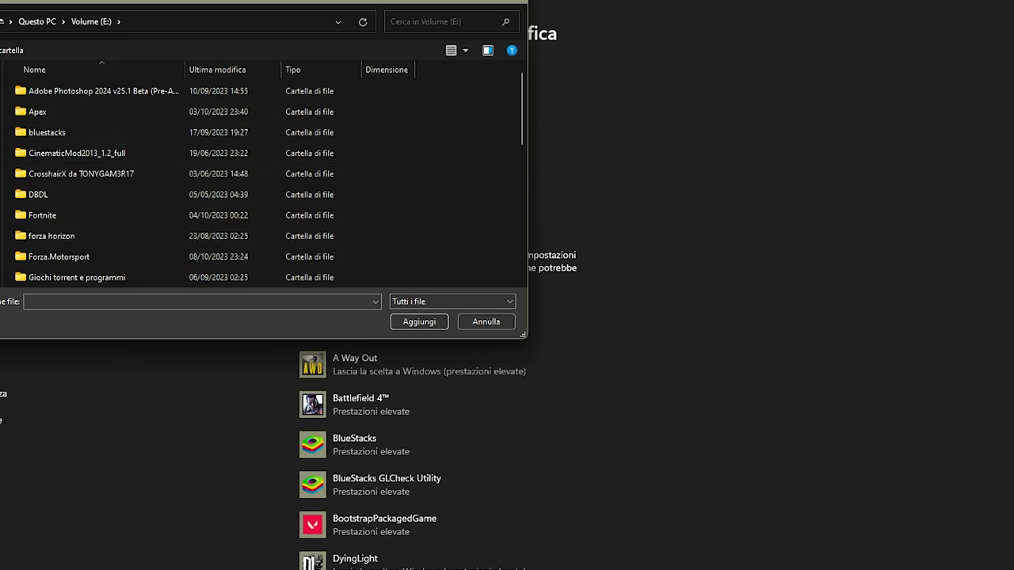
{"action": "scroll", "coordinate": [150, 214], "scroll_direction": "down", "scroll_amount": 5}
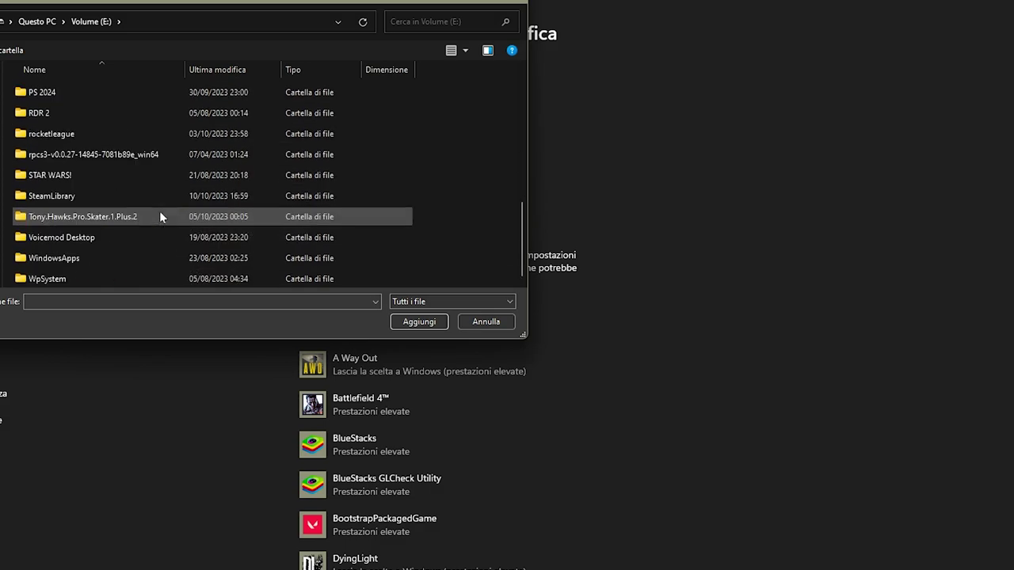
{"action": "double_click", "coordinate": [75, 196]}
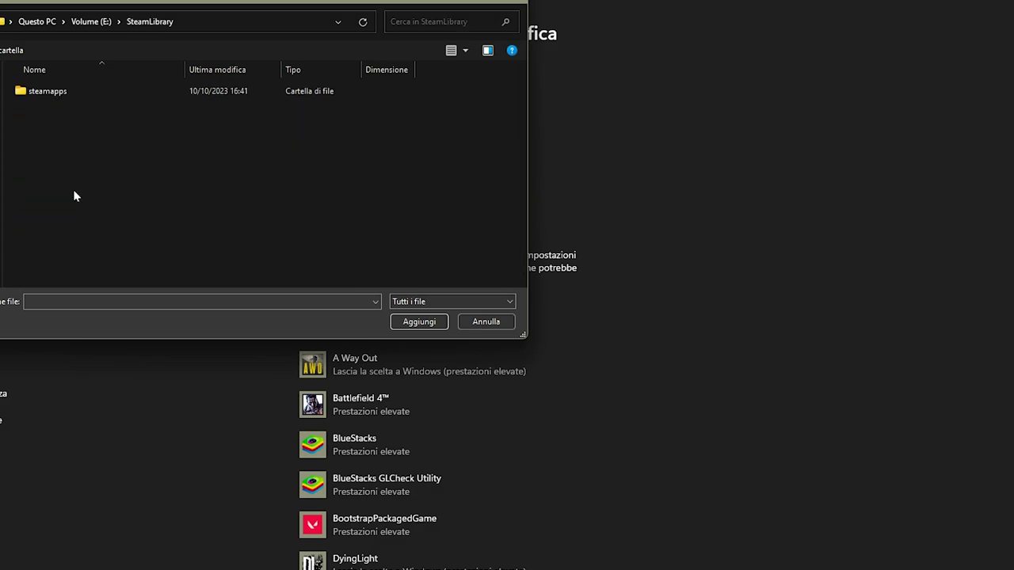
{"action": "double_click", "coordinate": [75, 96]}
{"action": "double_click", "coordinate": [77, 97]}
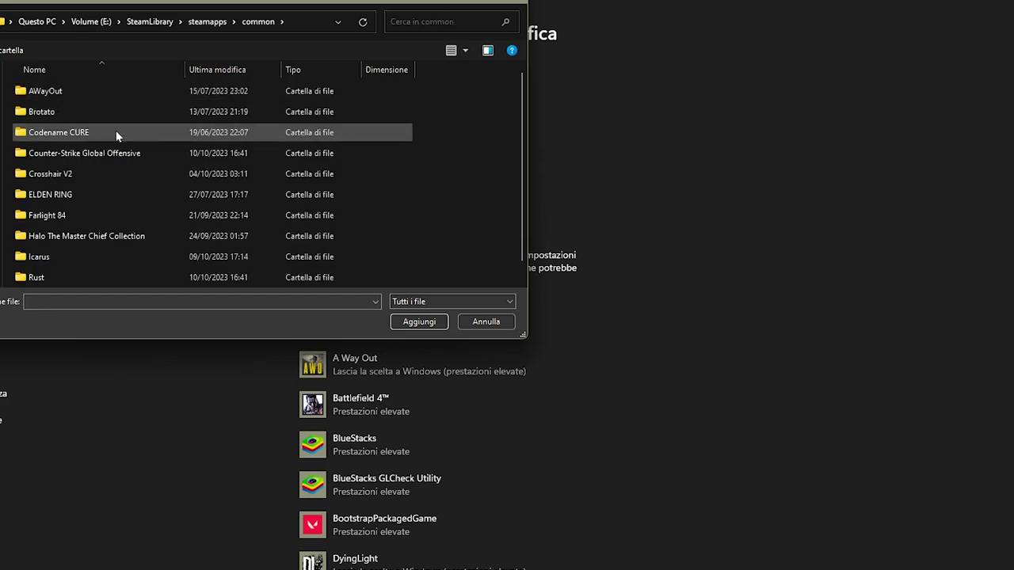
{"action": "scroll", "coordinate": [116, 133], "scroll_direction": "down", "scroll_amount": 1}
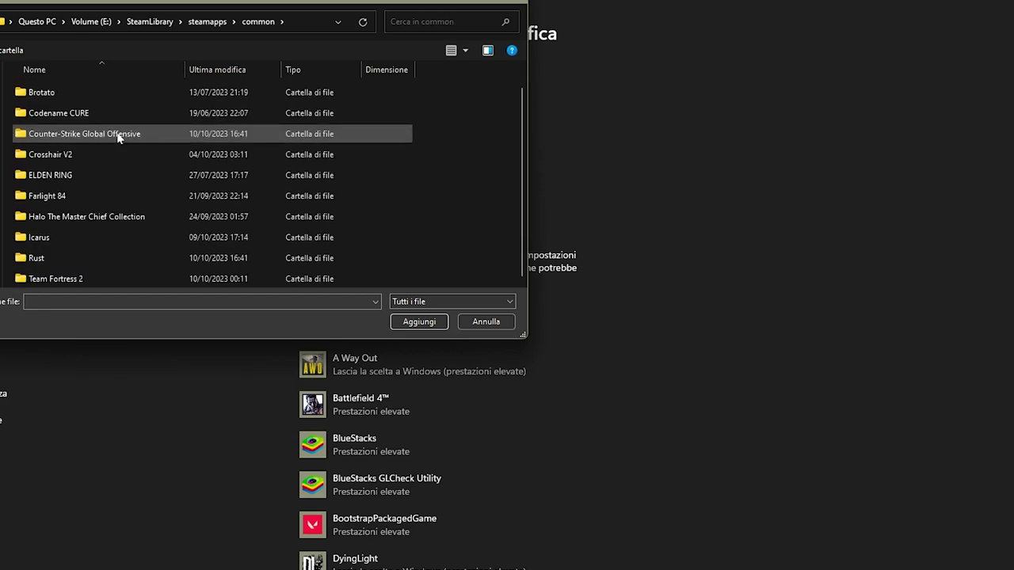
{"action": "double_click", "coordinate": [66, 260]}
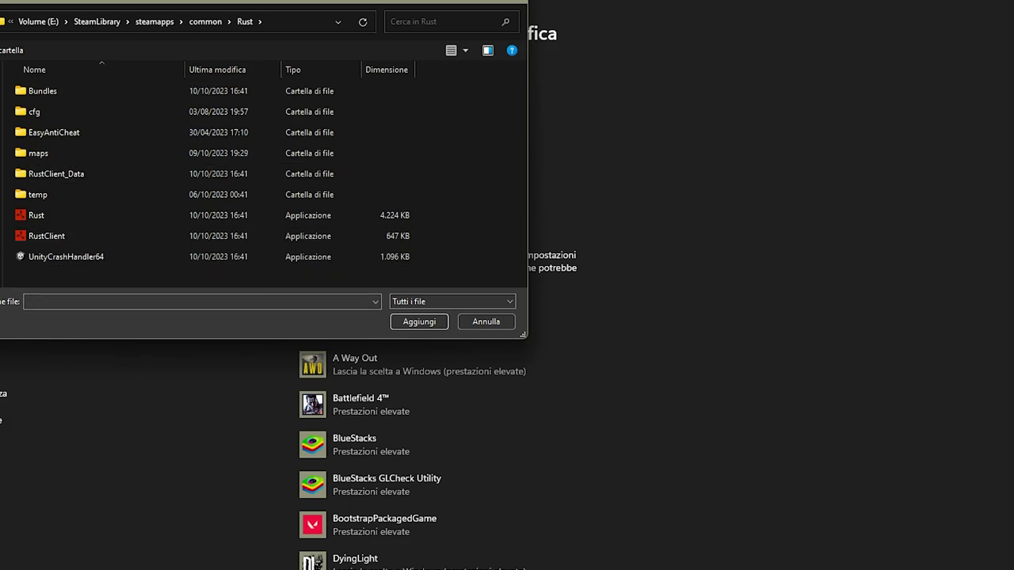
{"action": "left_click", "coordinate": [83, 216]}
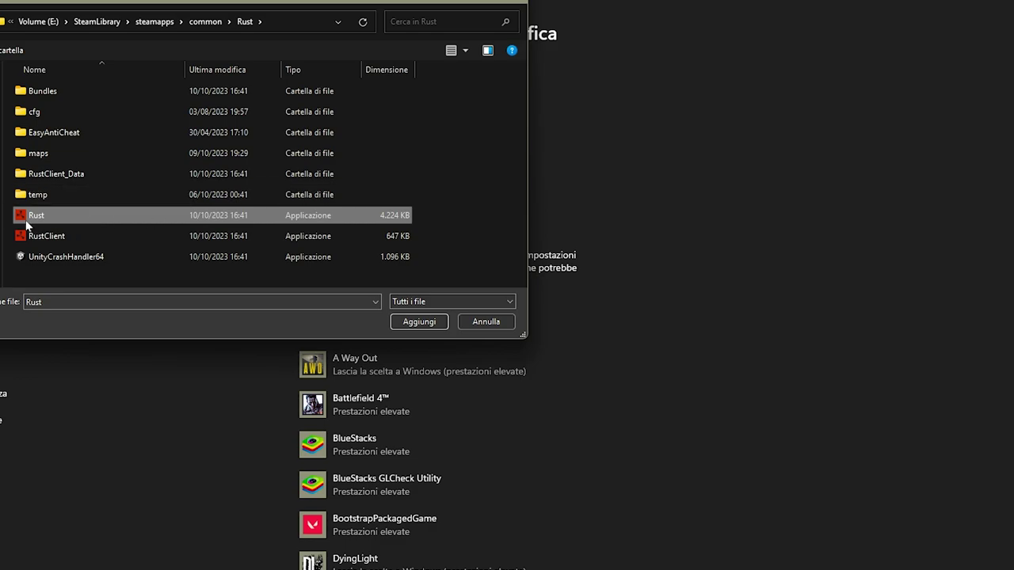
{"action": "left_click", "coordinate": [428, 322]}
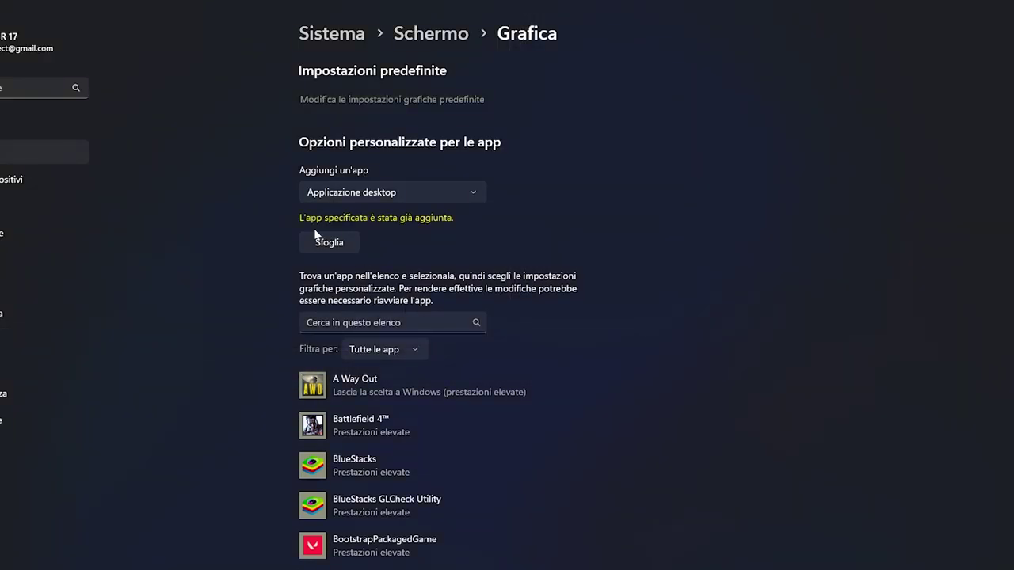
Set the graphics preference of Rust.exe, listed as Easy Anti-Cheat Bootstrapper (EOS), to Prestazioni elevate and save it
{"action": "scroll", "coordinate": [720, 366], "scroll_direction": "down", "scroll_amount": 3}
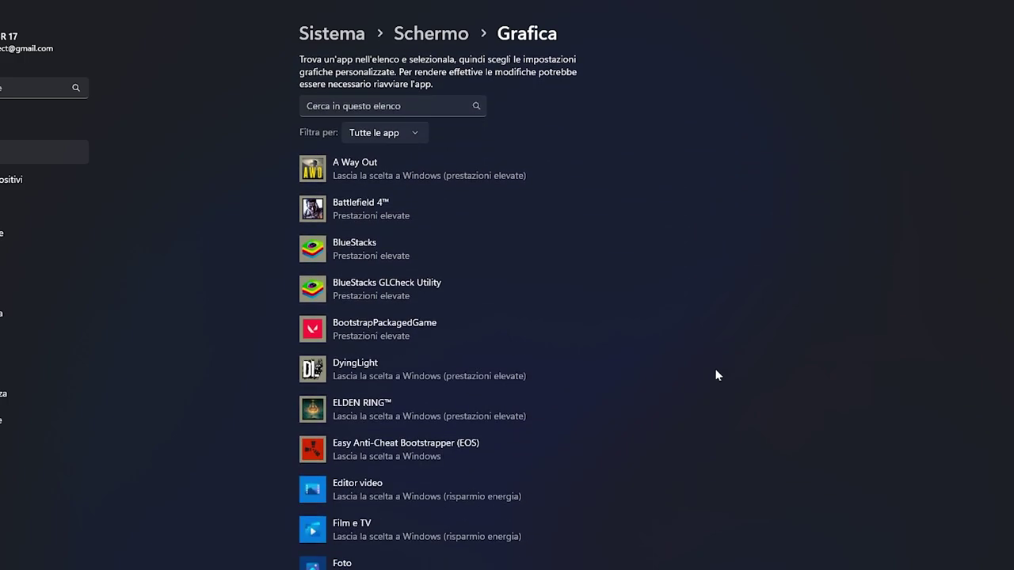
{"action": "scroll", "coordinate": [959, 403], "scroll_direction": "down", "scroll_amount": 6}
{"action": "scroll", "coordinate": [959, 403], "scroll_direction": "up", "scroll_amount": 4}
{"action": "scroll", "coordinate": [959, 403], "scroll_direction": "down", "scroll_amount": 9}
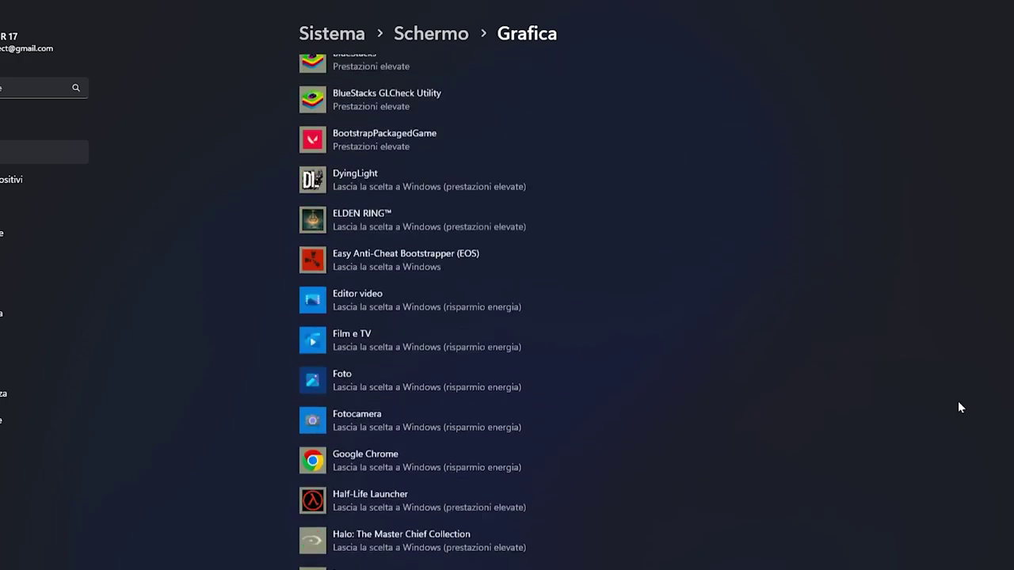
{"action": "scroll", "coordinate": [958, 403], "scroll_direction": "up", "scroll_amount": 3}
{"action": "scroll", "coordinate": [958, 404], "scroll_direction": "up", "scroll_amount": 9}
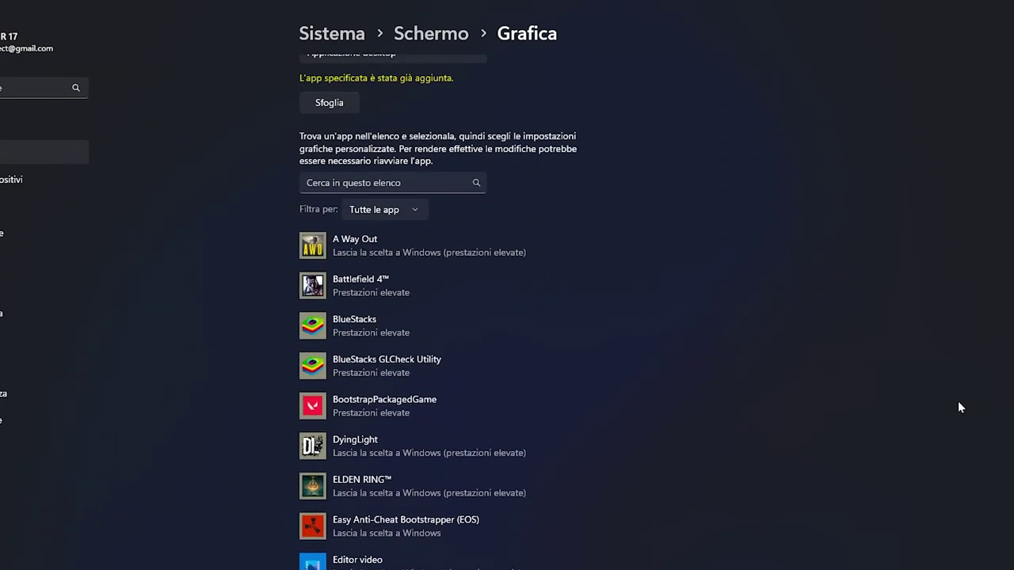
{"action": "left_click", "coordinate": [408, 536]}
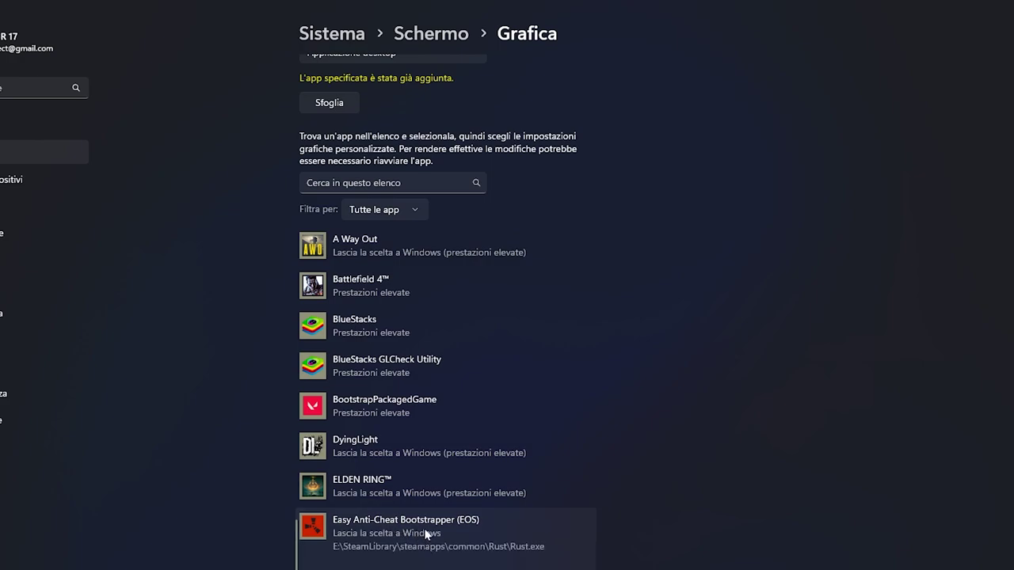
{"action": "scroll", "coordinate": [689, 437], "scroll_direction": "down", "scroll_amount": 3}
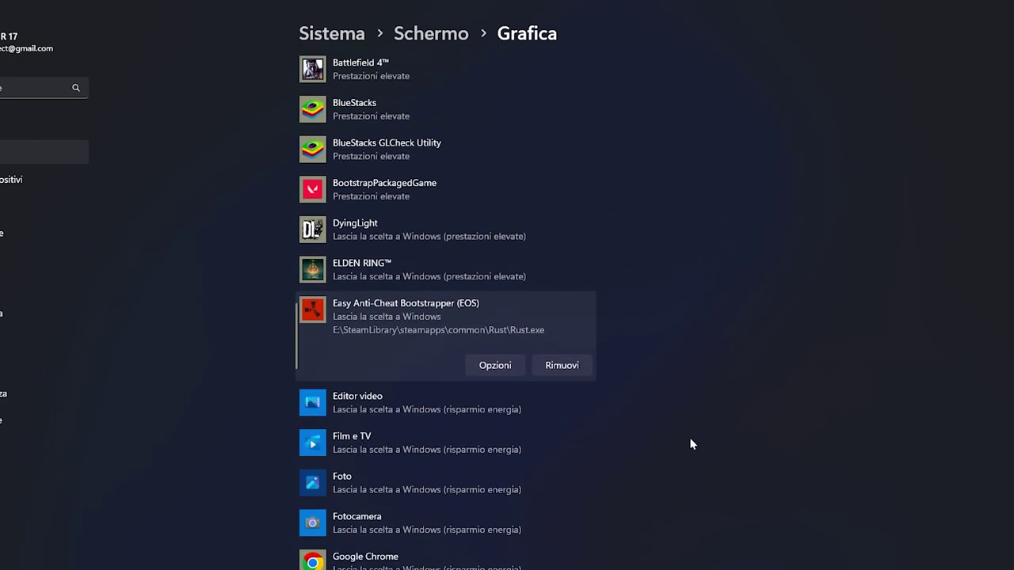
{"action": "left_click", "coordinate": [495, 366]}
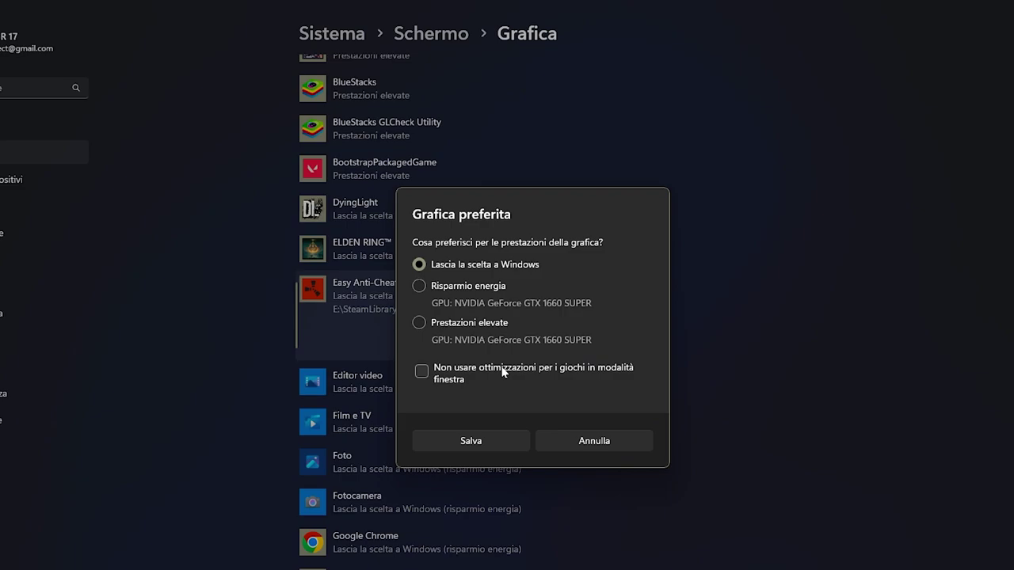
{"action": "left_click", "coordinate": [420, 322]}
{"action": "left_click", "coordinate": [470, 442]}
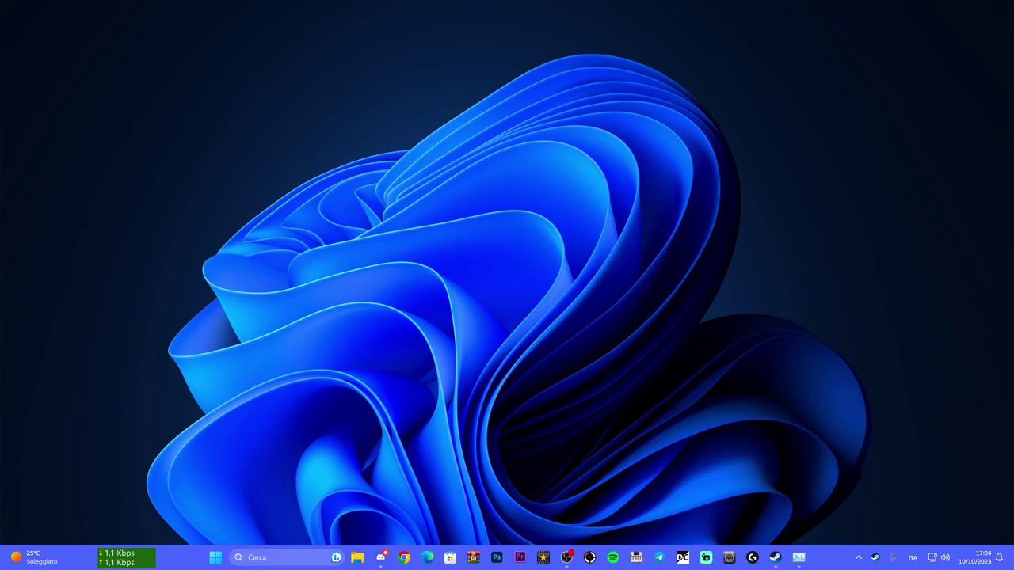
{"action": "key", "text": "super+s"}
{"action": "type", "text": "pann"}
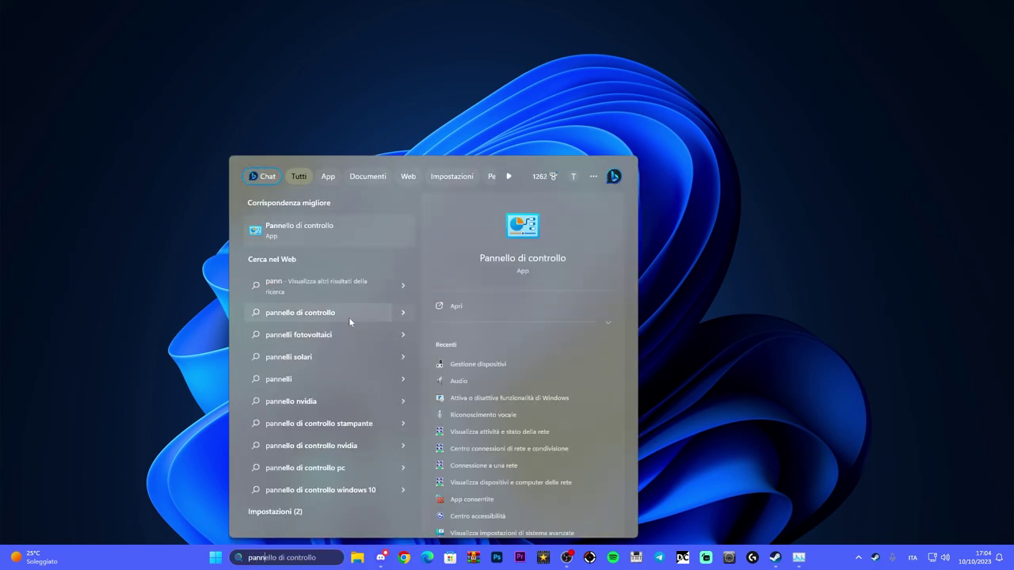
{"action": "left_click", "coordinate": [810, 298]}
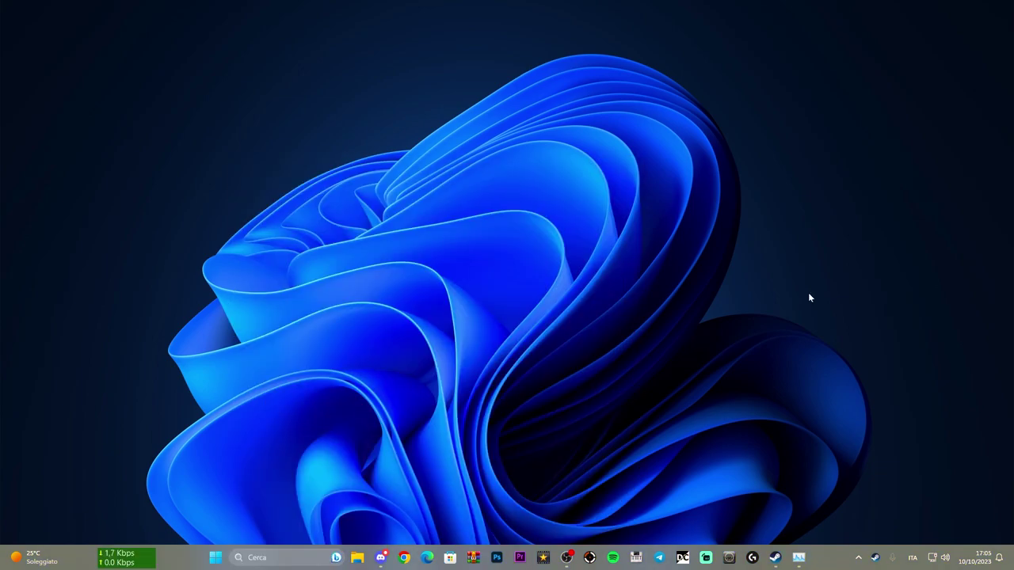
Open the NVIDIA control panel and show the program-specific 3D settings for RUST (rustclient.exe)
{"action": "left_click", "coordinate": [858, 557]}
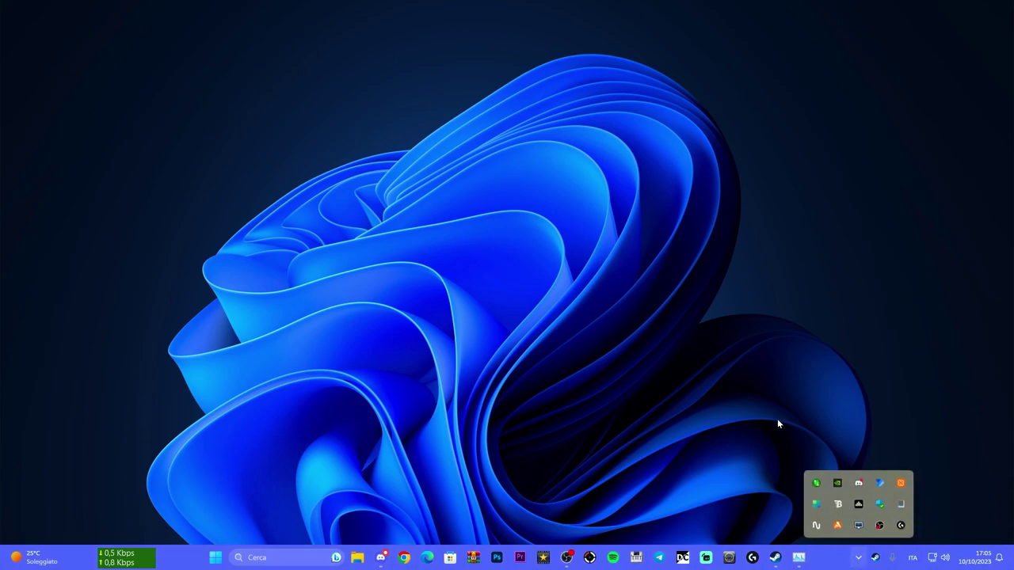
{"action": "left_click", "coordinate": [838, 486]}
{"action": "left_click", "coordinate": [774, 342]}
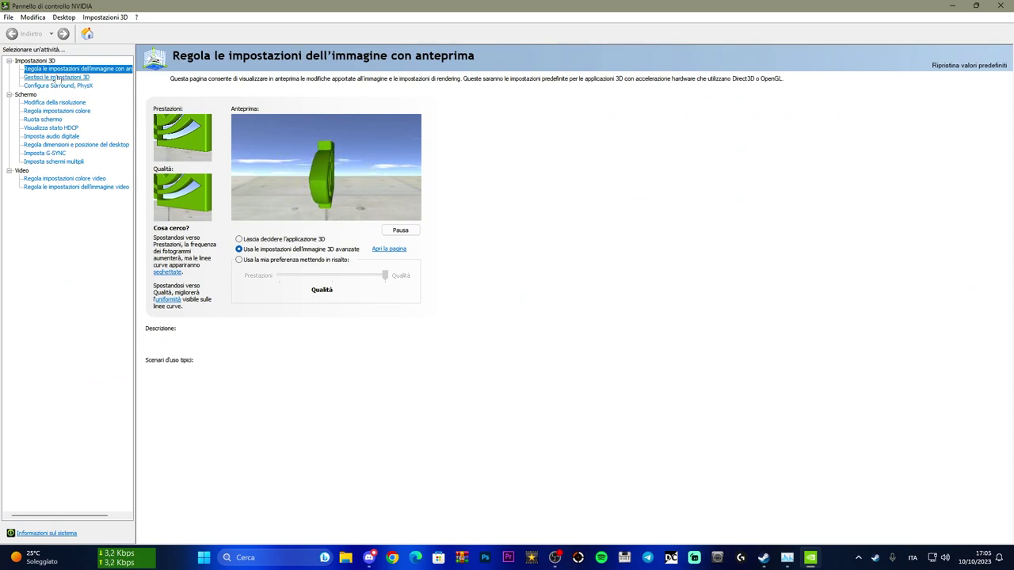
{"action": "left_click", "coordinate": [59, 78]}
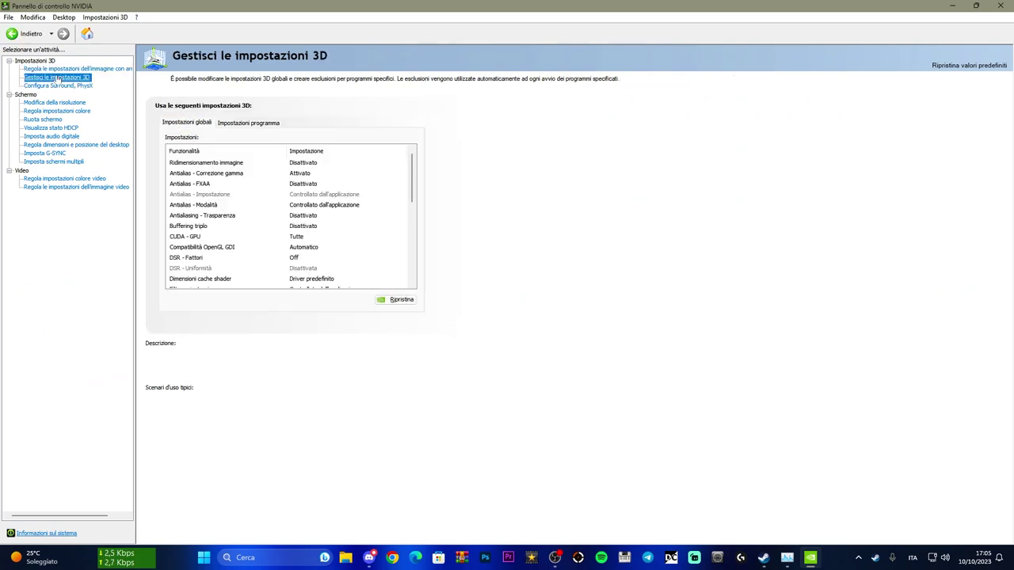
{"action": "left_click", "coordinate": [250, 124]}
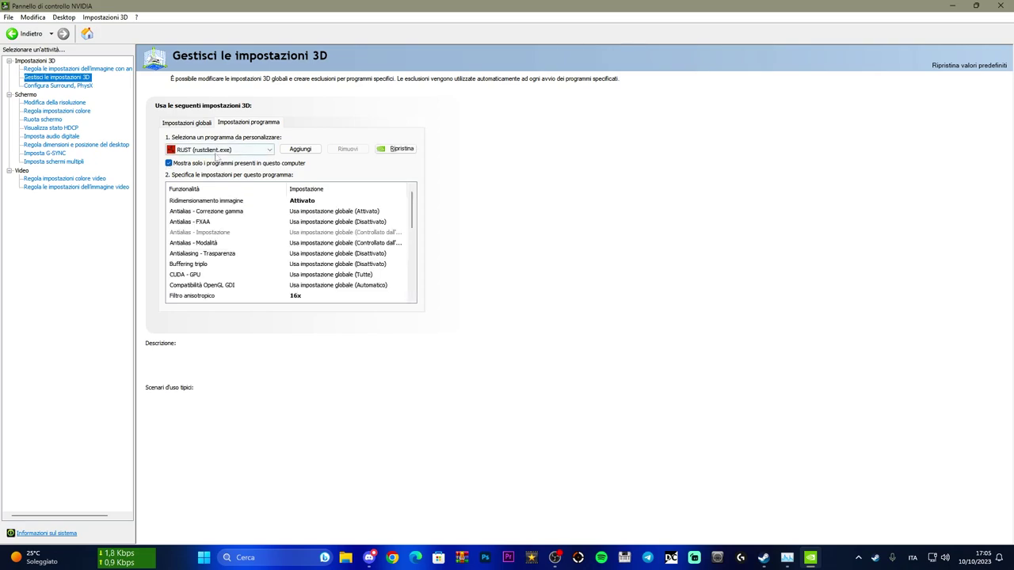
{"action": "left_click", "coordinate": [308, 152]}
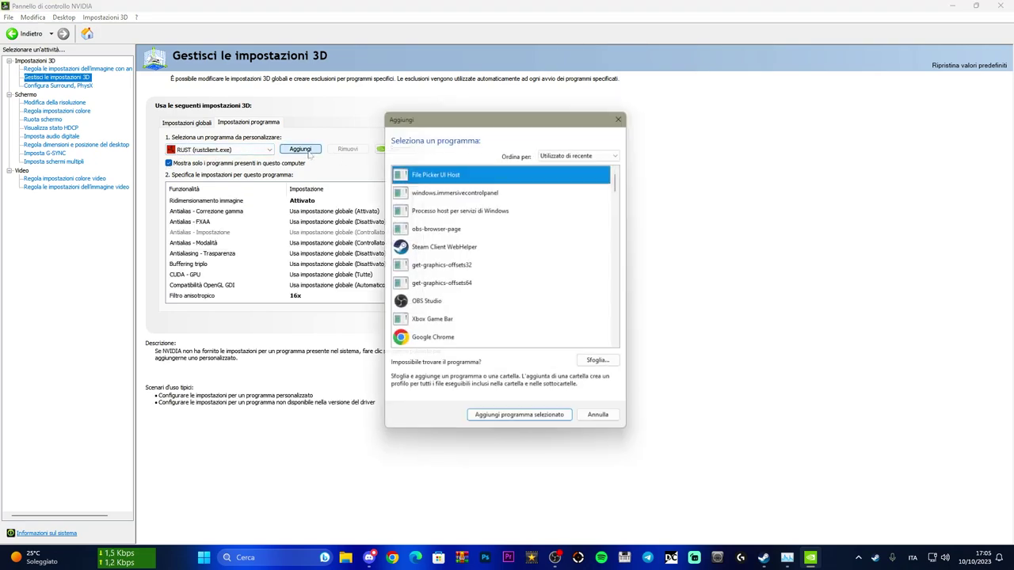
{"action": "left_click", "coordinate": [592, 365]}
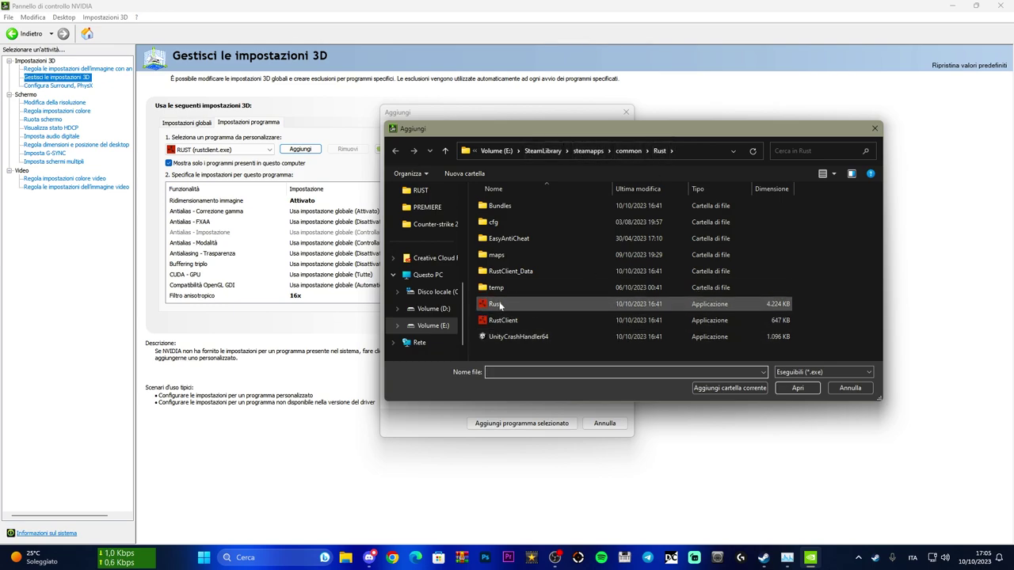
{"action": "left_click", "coordinate": [875, 129]}
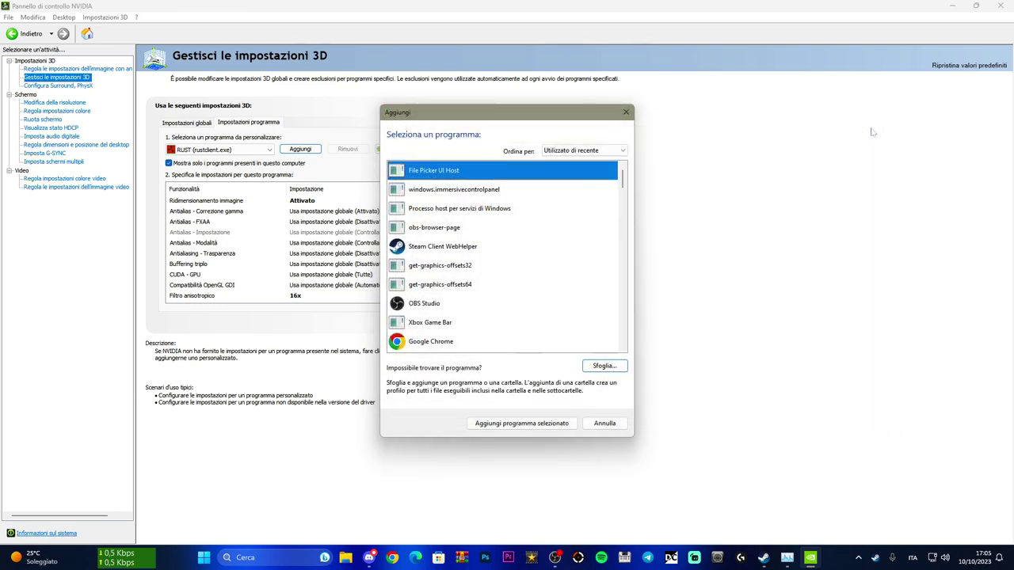
{"action": "left_click", "coordinate": [630, 113]}
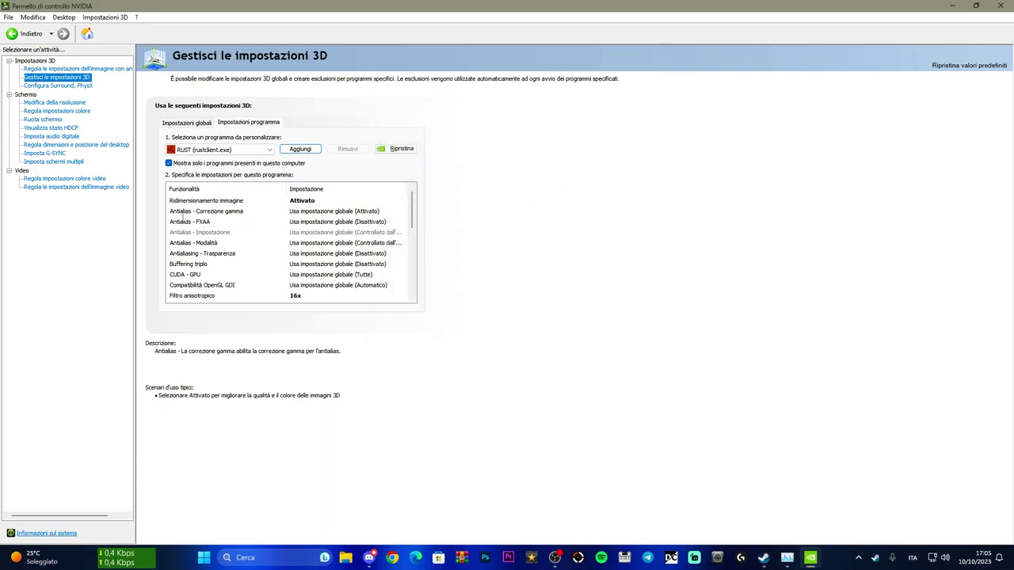
Set RUST's Antialias - FXAA to Disattivato and Antialias - Correzione gamma to Attivato
{"action": "left_click", "coordinate": [306, 223]}
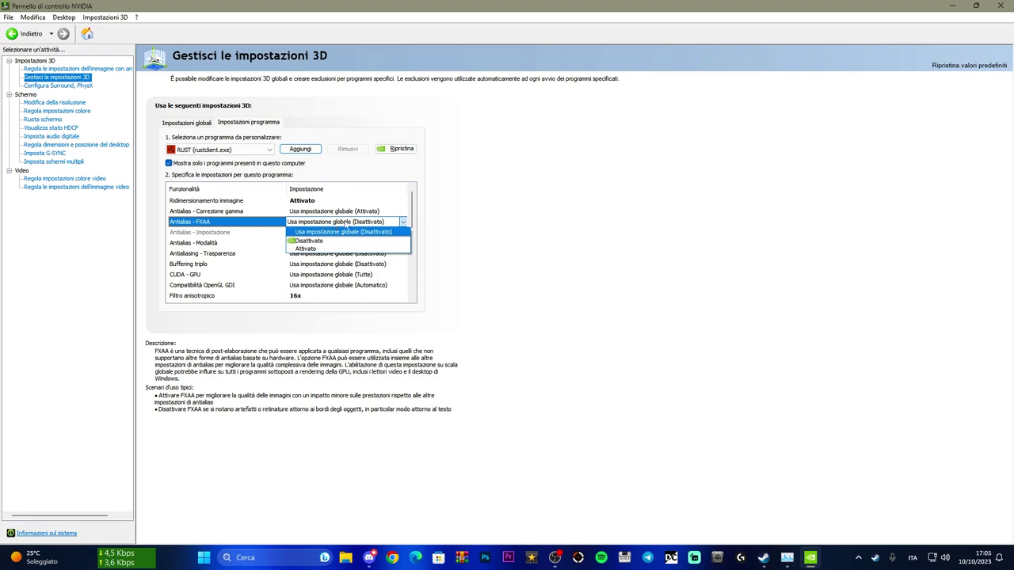
{"action": "left_click", "coordinate": [313, 240]}
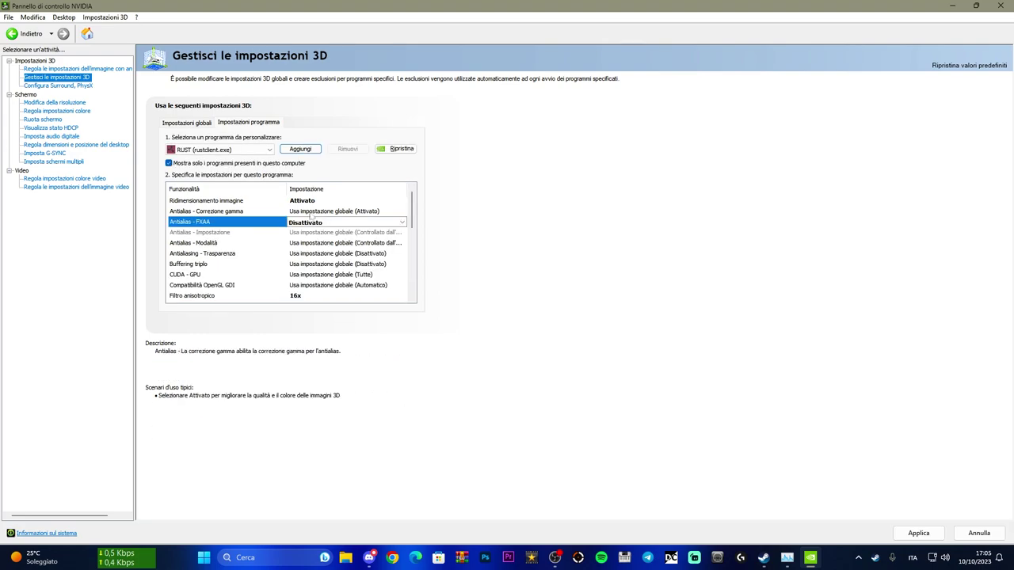
{"action": "left_click", "coordinate": [313, 211]}
{"action": "left_click", "coordinate": [368, 232]}
Set RUST's Filtro anisotropico to Controllato dall'applicazione, and close the NVIDIA control panel with the changes applied
{"action": "scroll", "coordinate": [191, 225], "scroll_direction": "down", "scroll_amount": 2}
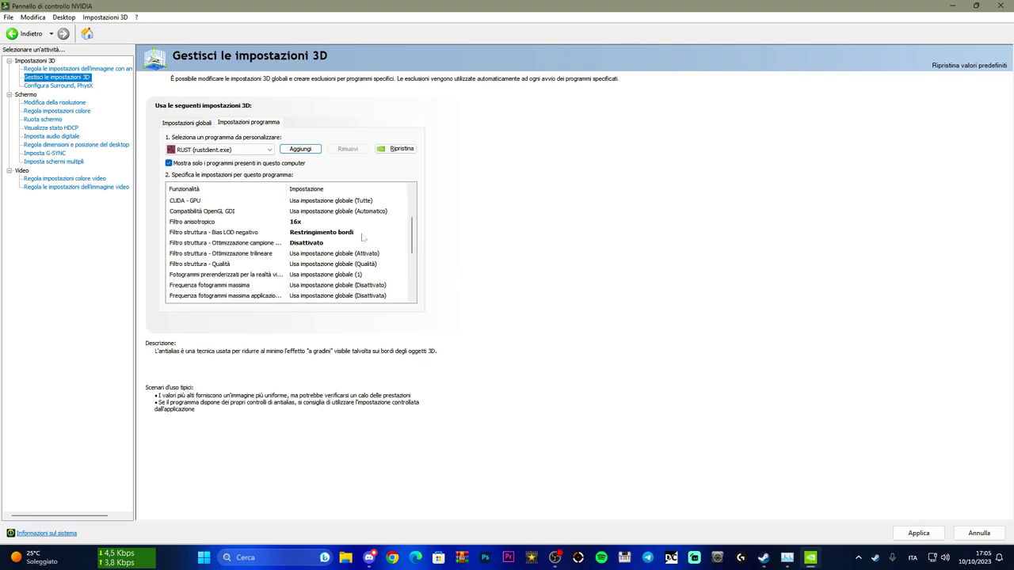
{"action": "left_click", "coordinate": [301, 223]}
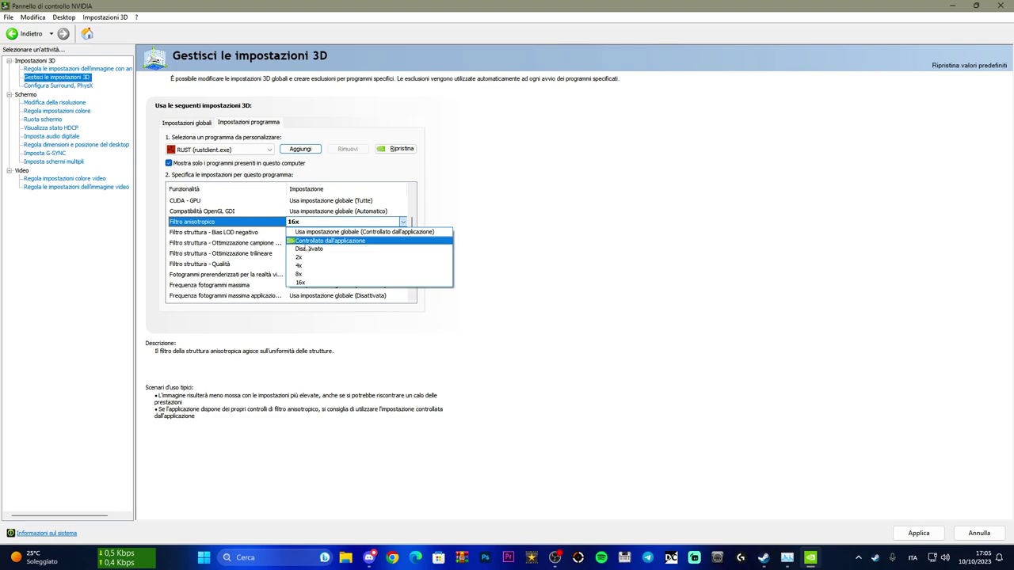
{"action": "left_click", "coordinate": [313, 240]}
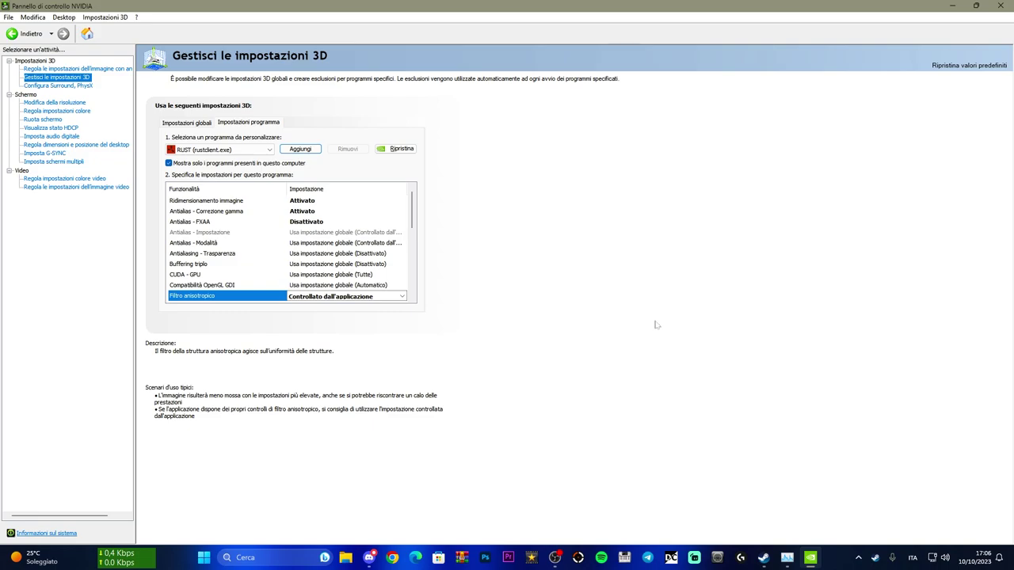
{"action": "key", "text": "alt+F4"}
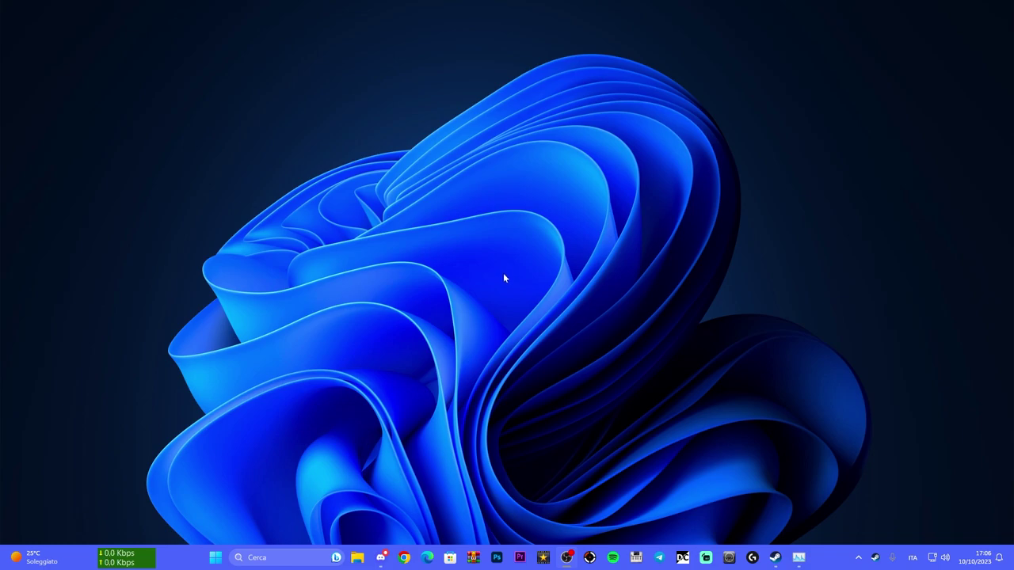
Search Windows for "esegui" and run %temp% from the Esegui dialog to open the Temp folder
{"action": "left_click", "coordinate": [280, 557]}
{"action": "type", "text": "esegui"}
{"action": "left_click", "coordinate": [273, 230]}
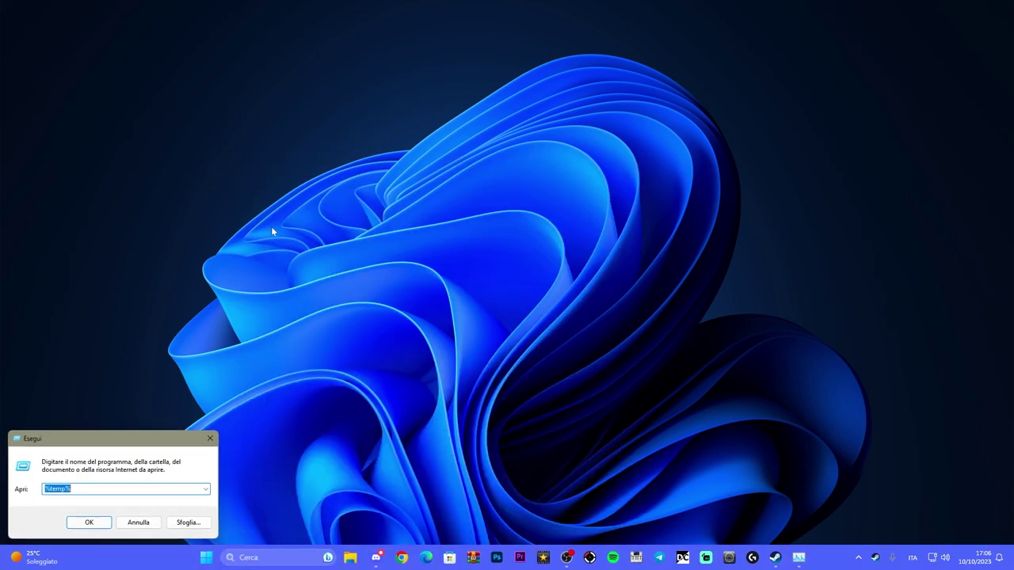
{"action": "left_click_drag", "start_coordinate": [125, 441], "coordinate": [506, 273]}
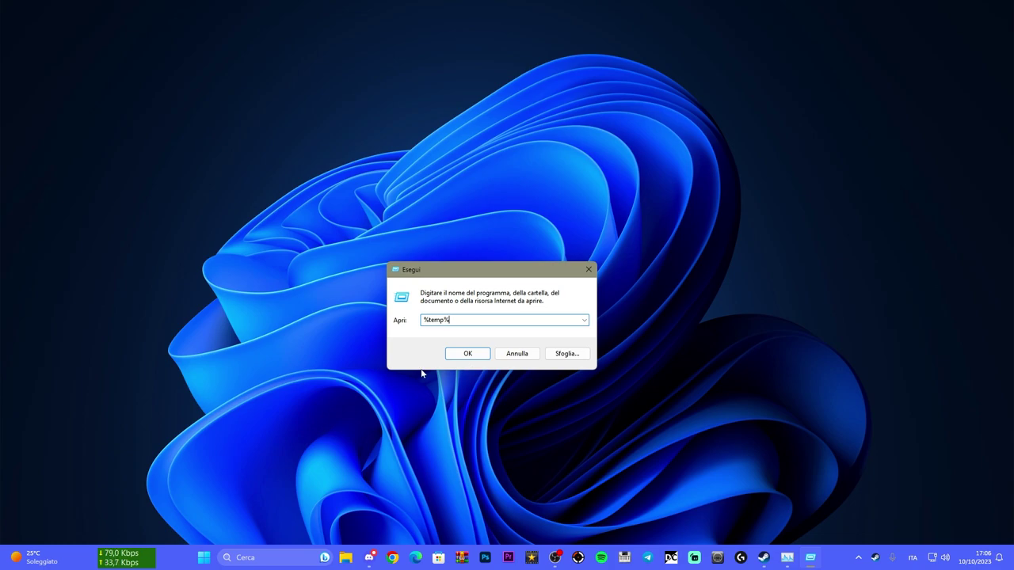
{"action": "left_click", "coordinate": [465, 354]}
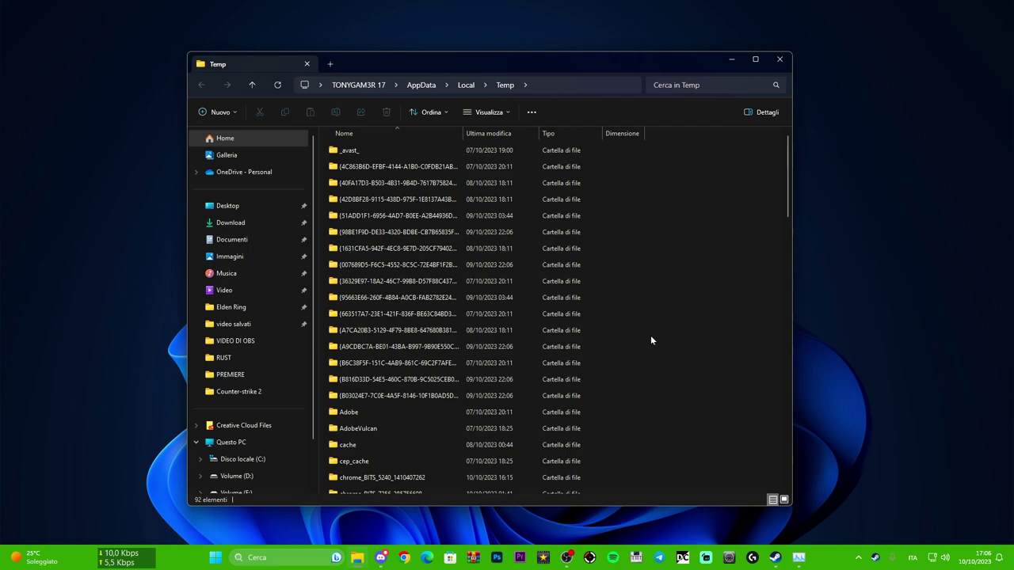
Delete all the files and folders in the Temp folder, and close the folder window
{"action": "key", "text": "ctrl+a"}
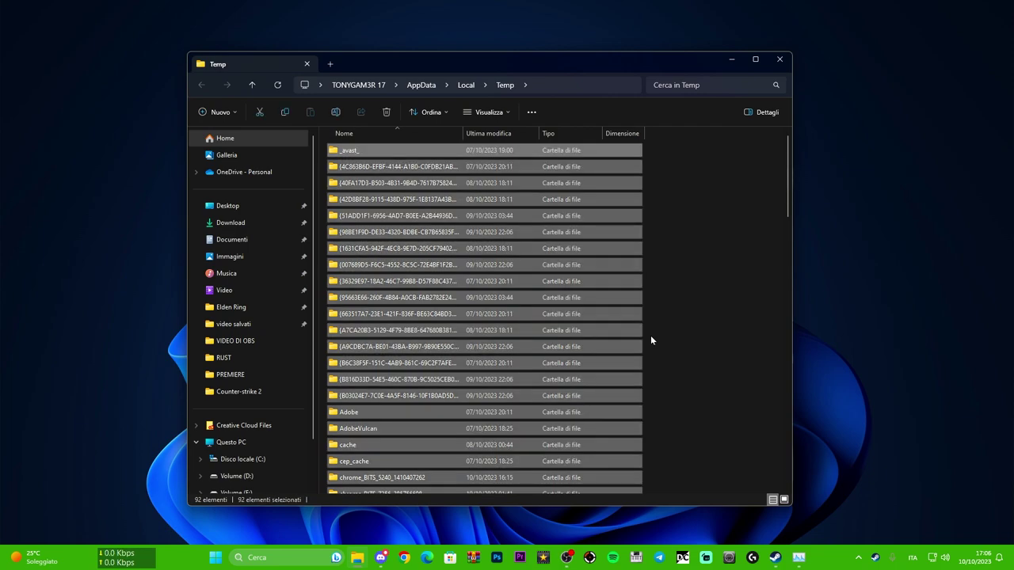
{"action": "key", "text": "Delete"}
{"action": "left_click", "coordinate": [269, 250]}
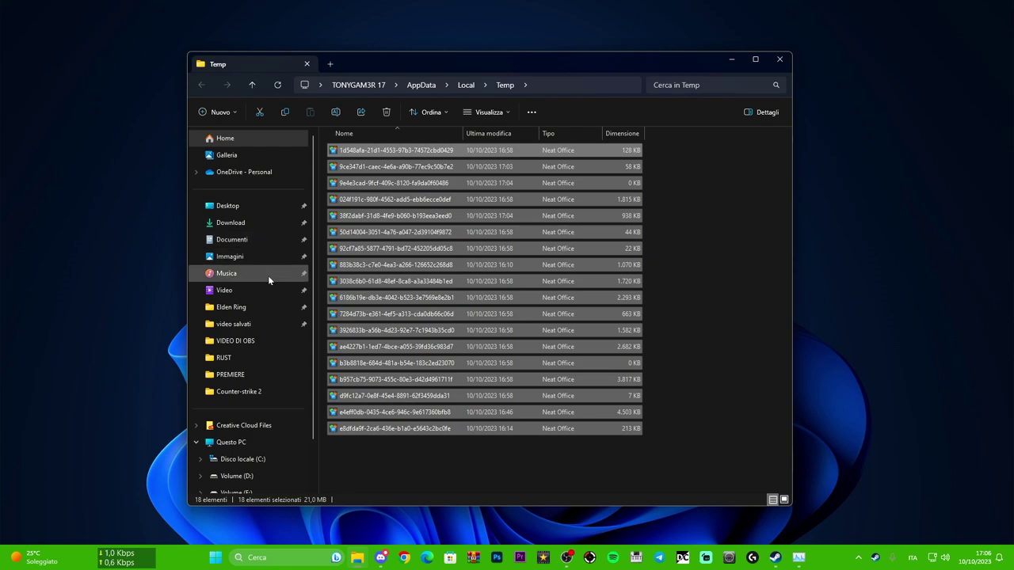
{"action": "left_click", "coordinate": [779, 58]}
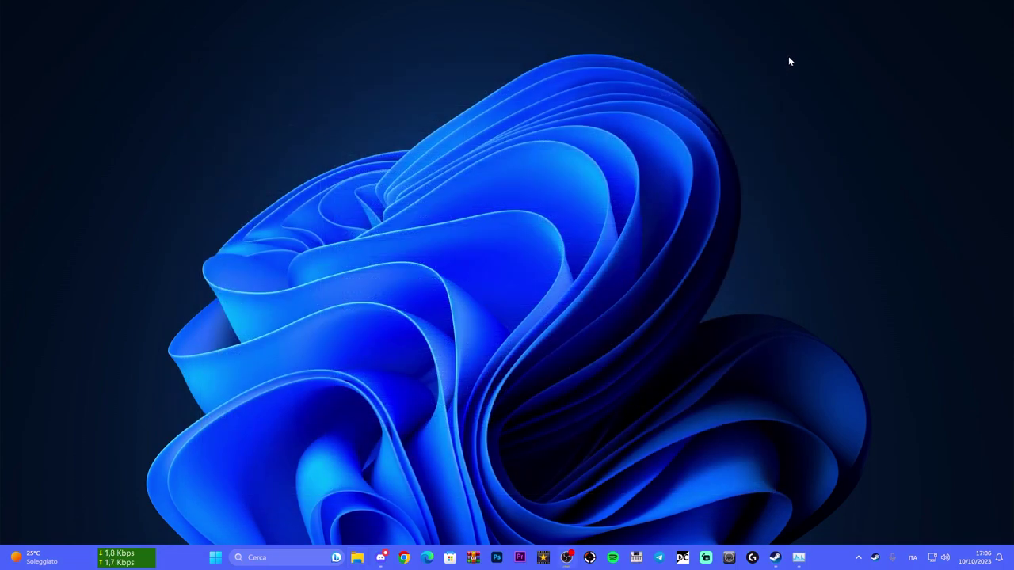
Open PC Manager among the hidden background apps, boost the PC's performance, and close PC Manager
{"action": "left_click", "coordinate": [860, 559]}
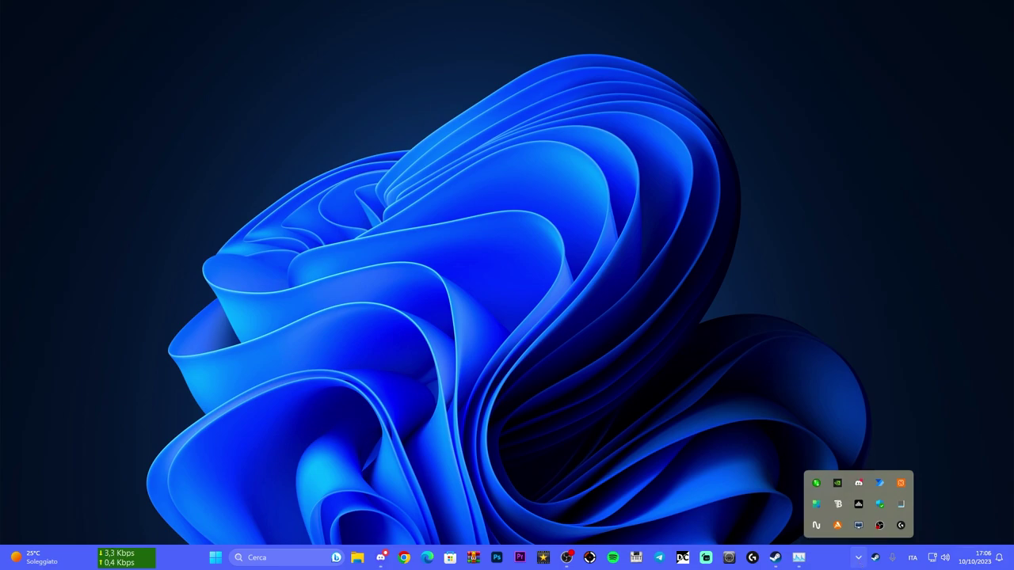
{"action": "left_click", "coordinate": [817, 505]}
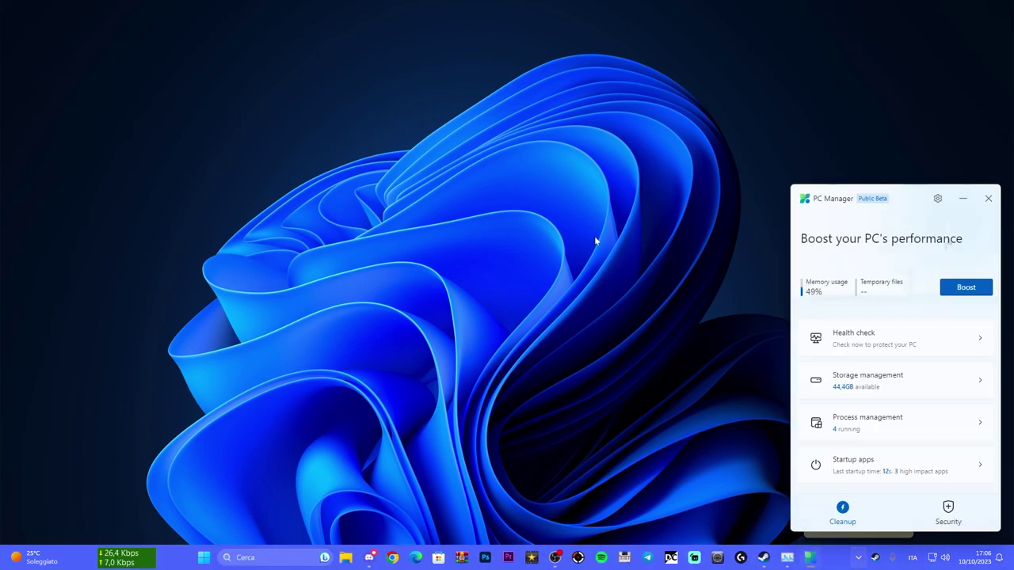
{"action": "left_click_drag", "start_coordinate": [911, 199], "coordinate": [915, 201]}
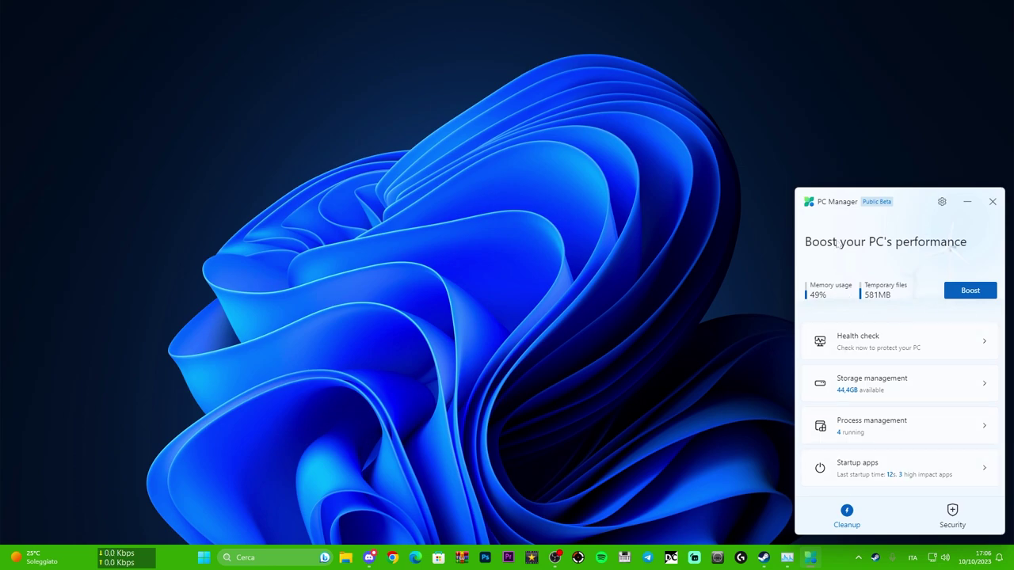
{"action": "left_click", "coordinate": [968, 295]}
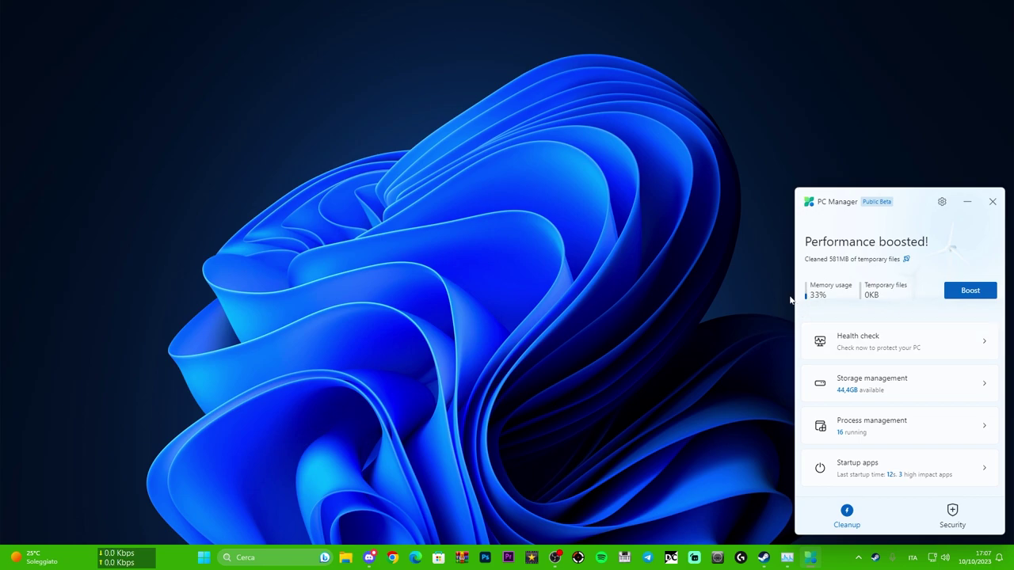
{"action": "left_click", "coordinate": [993, 201]}
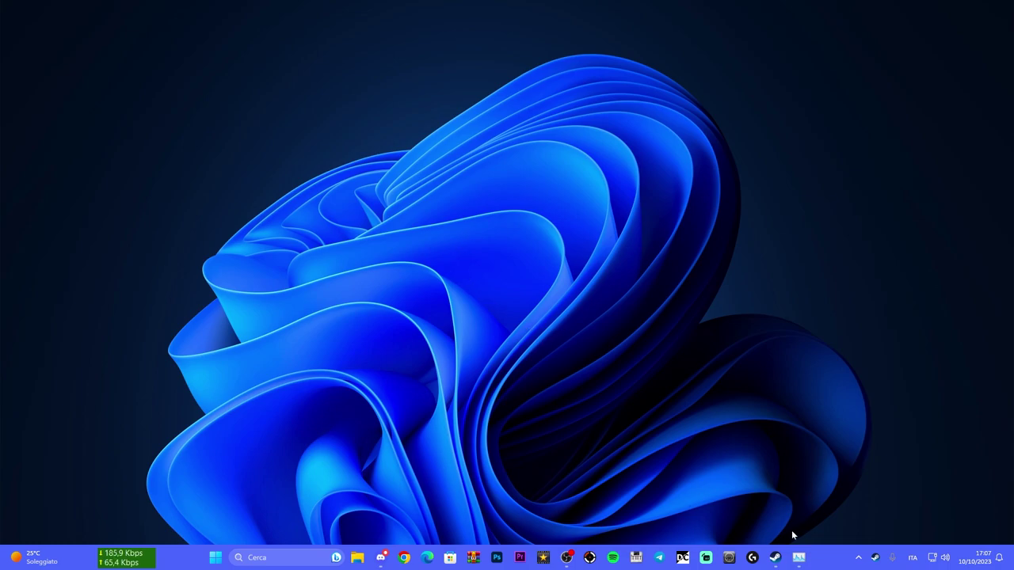
Launch Rust from the Steam library and show the game's Effetti immagine options
{"action": "left_click", "coordinate": [775, 558]}
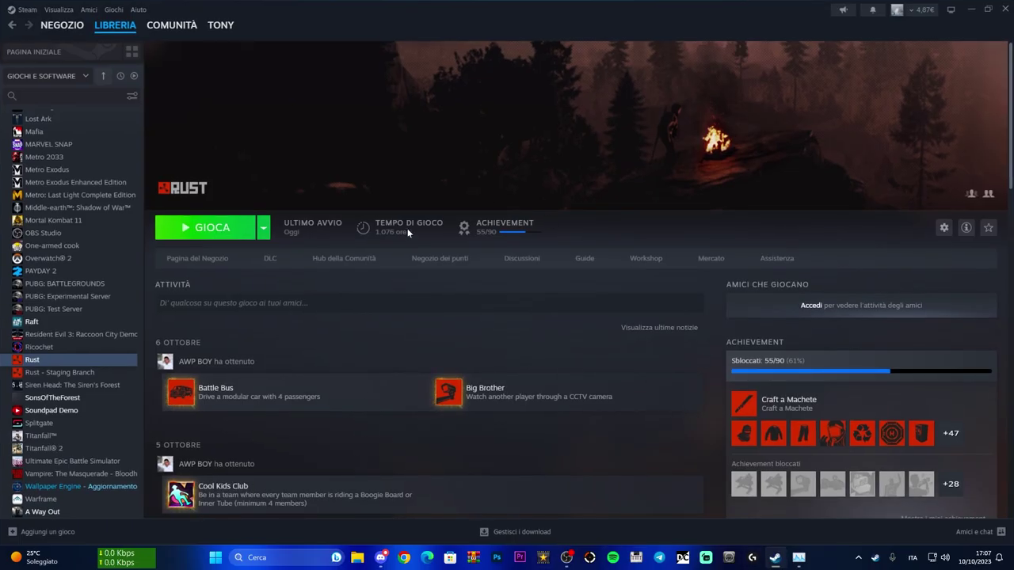
{"action": "left_click", "coordinate": [213, 229]}
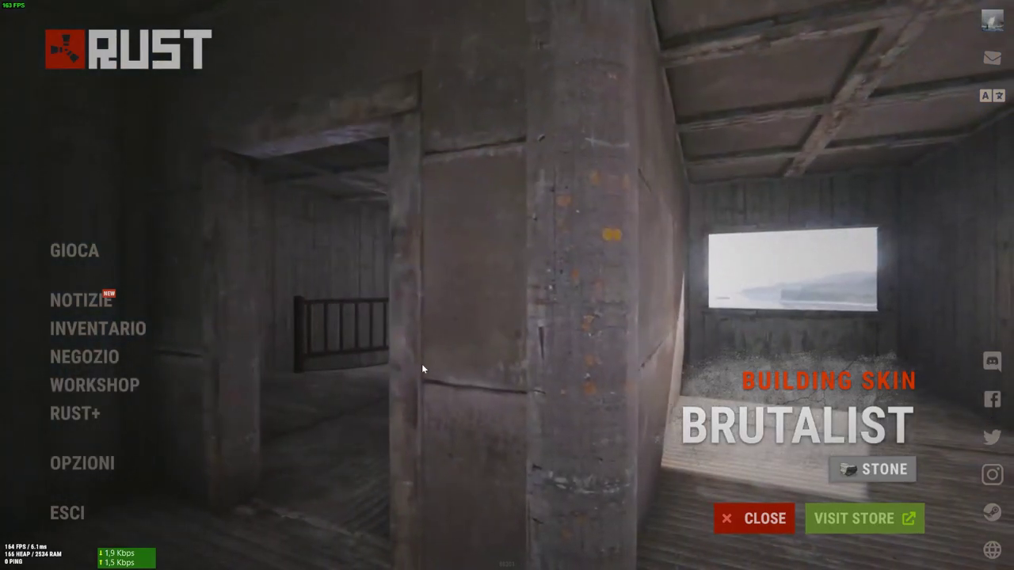
{"action": "left_click", "coordinate": [99, 464]}
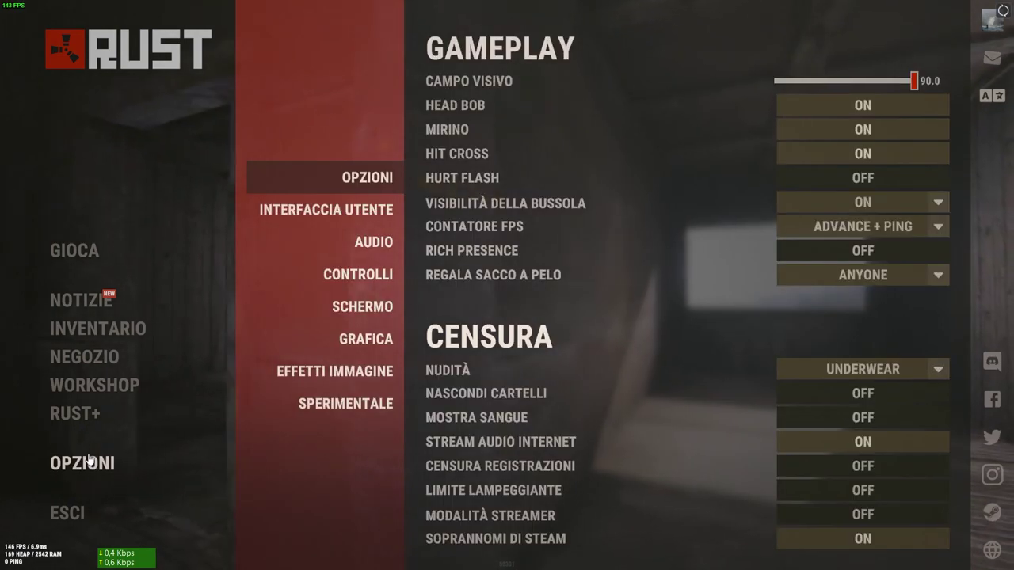
{"action": "left_click", "coordinate": [297, 385]}
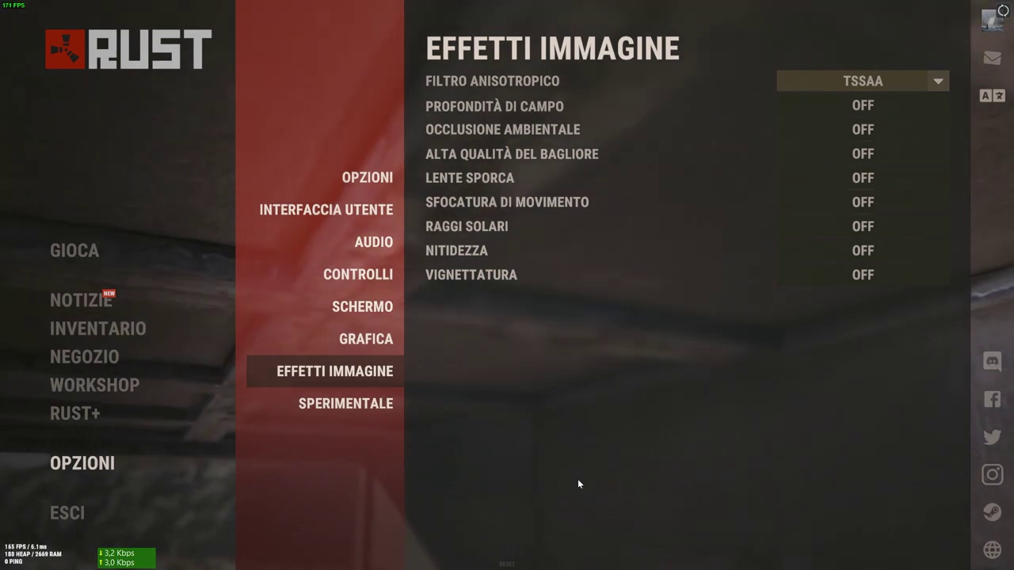
Switch Rust's Filtro anisotropico image effect to OFF and back to TSSAA twice to compare them
{"action": "left_click", "coordinate": [860, 82]}
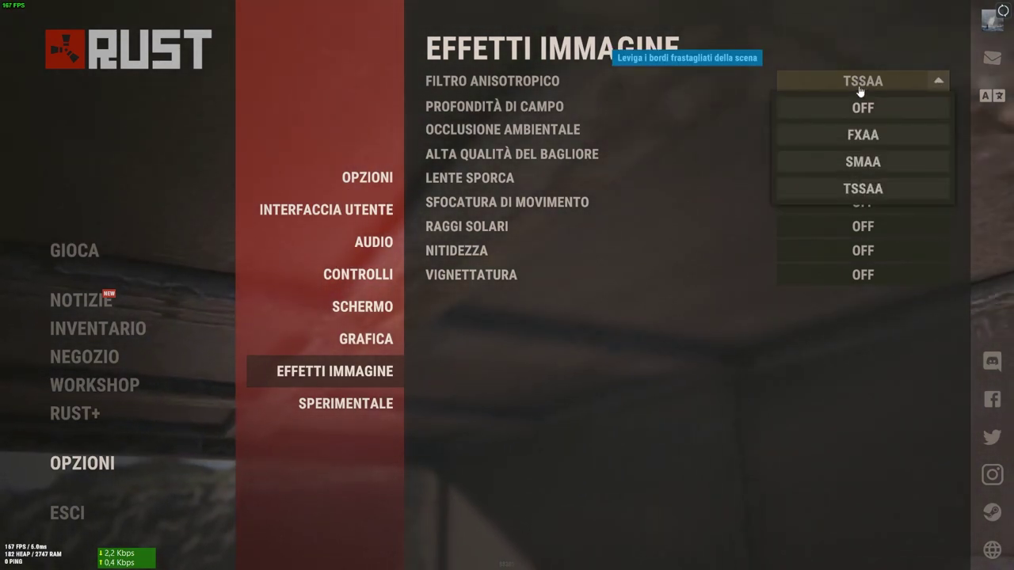
{"action": "left_click", "coordinate": [862, 106]}
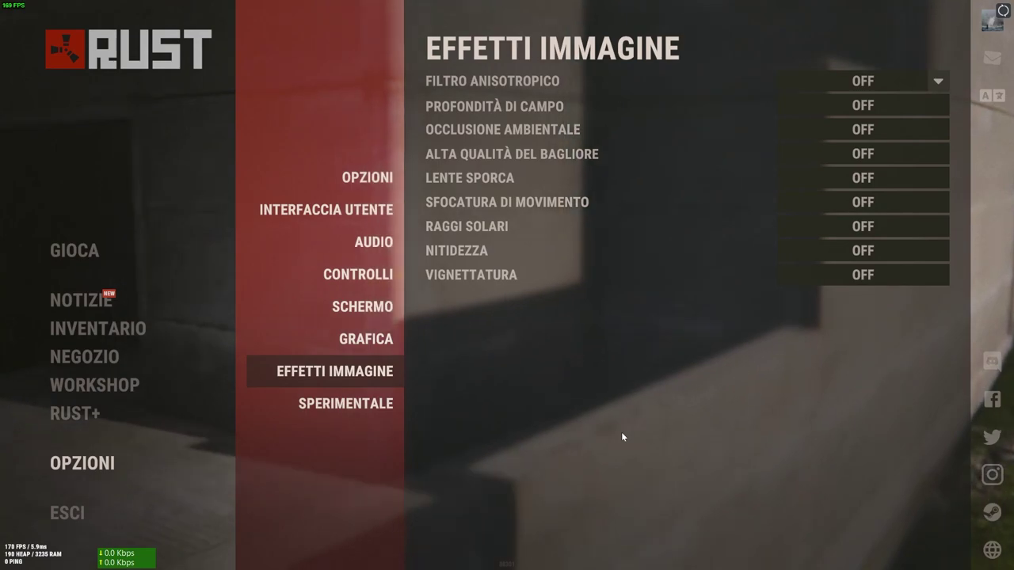
{"action": "left_click", "coordinate": [849, 87]}
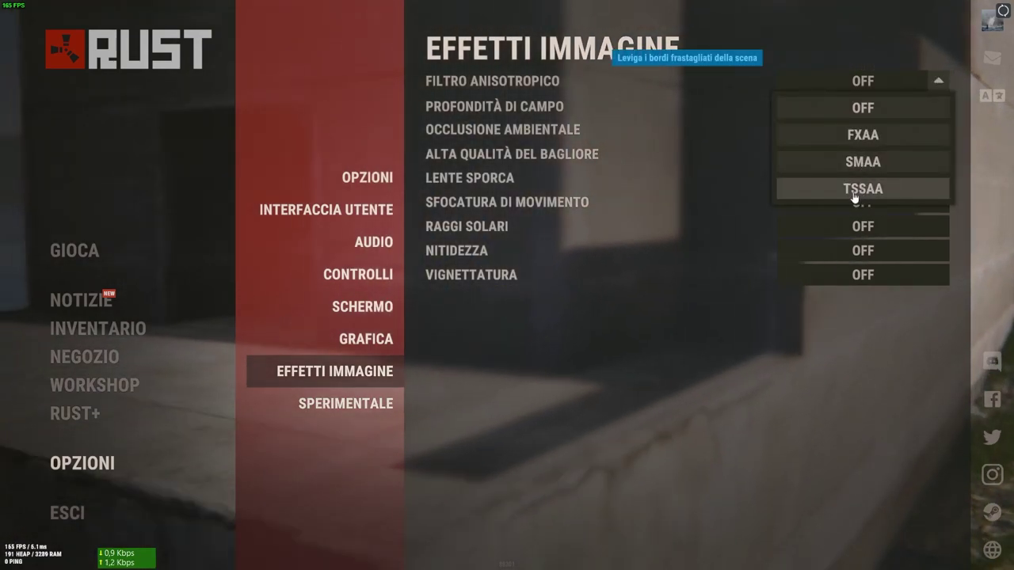
{"action": "left_click", "coordinate": [860, 196]}
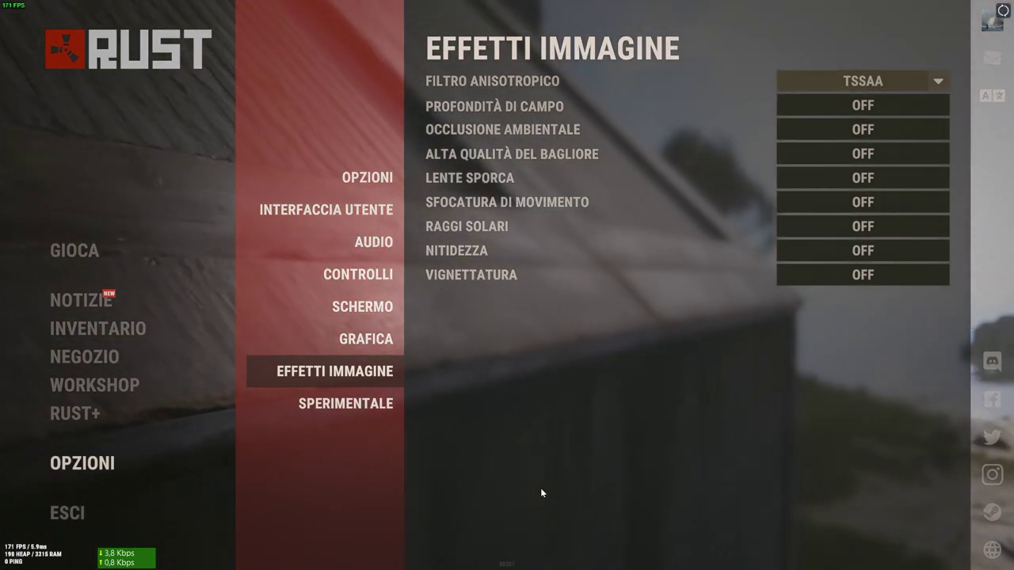
{"action": "left_click", "coordinate": [863, 80]}
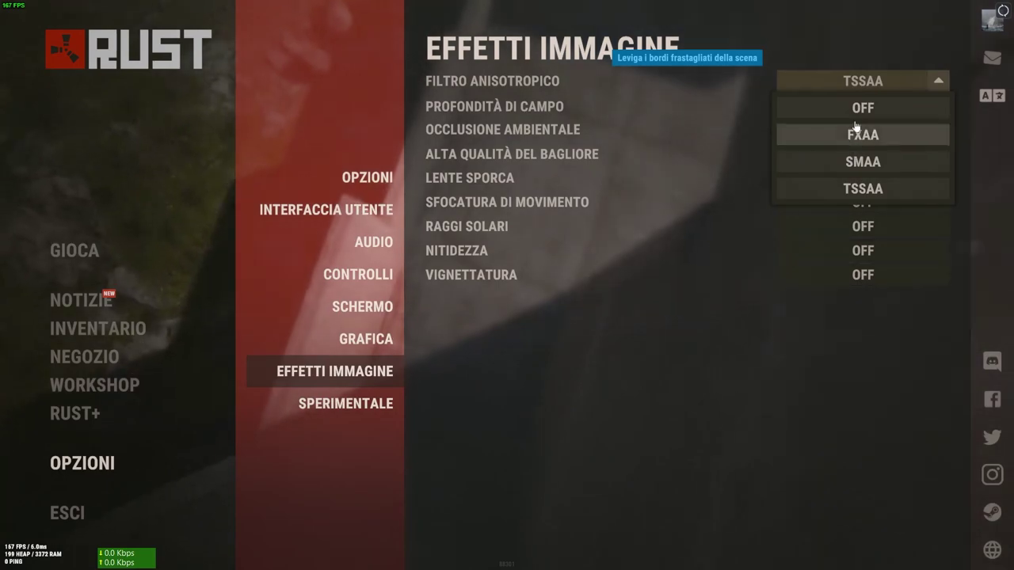
{"action": "left_click", "coordinate": [863, 108]}
{"action": "left_click", "coordinate": [863, 80]}
{"action": "left_click", "coordinate": [861, 188]}
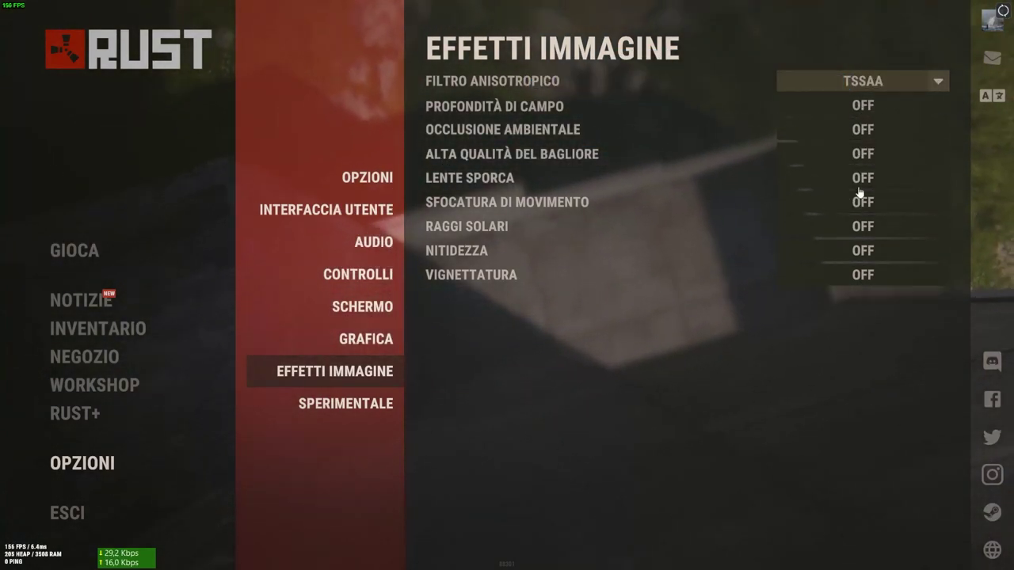
Show the Grafica options with Rust's graphics quality settings
{"action": "left_click", "coordinate": [332, 338]}
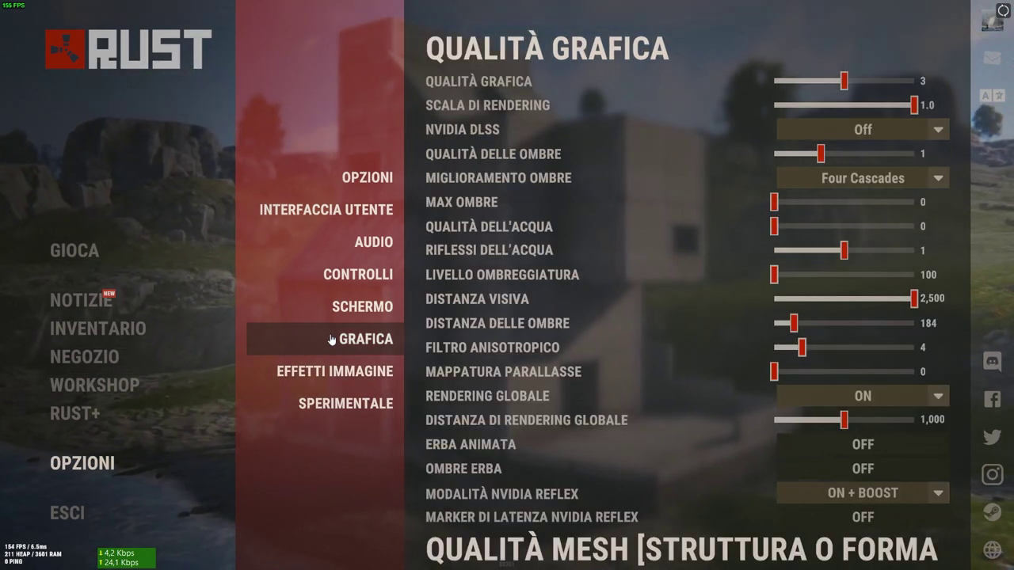